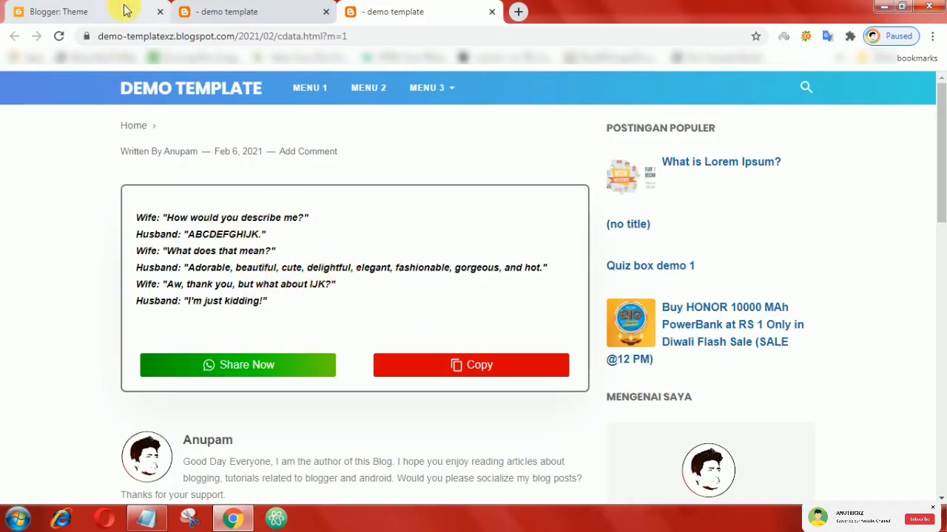
- Open the theme's Edit HTML code editor and search the template for 'blockquote'
click(102, 11)
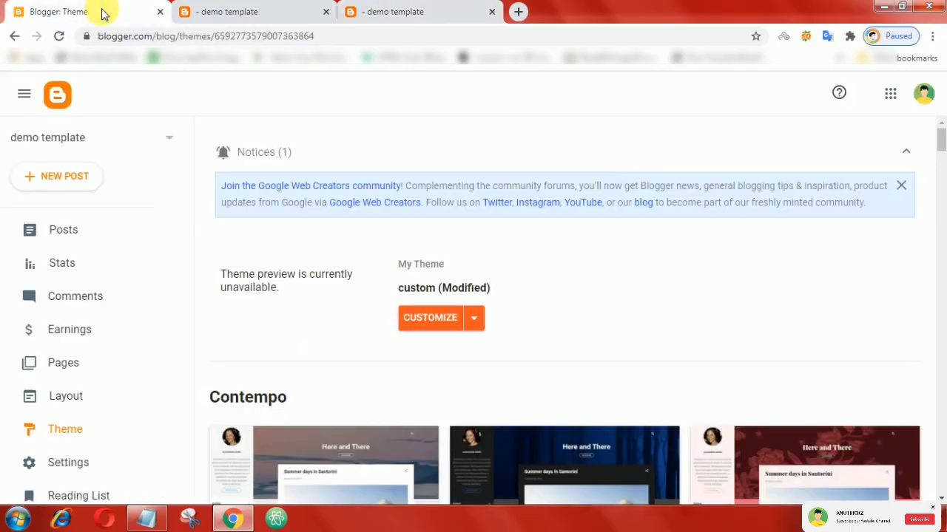
click(478, 320)
click(309, 436)
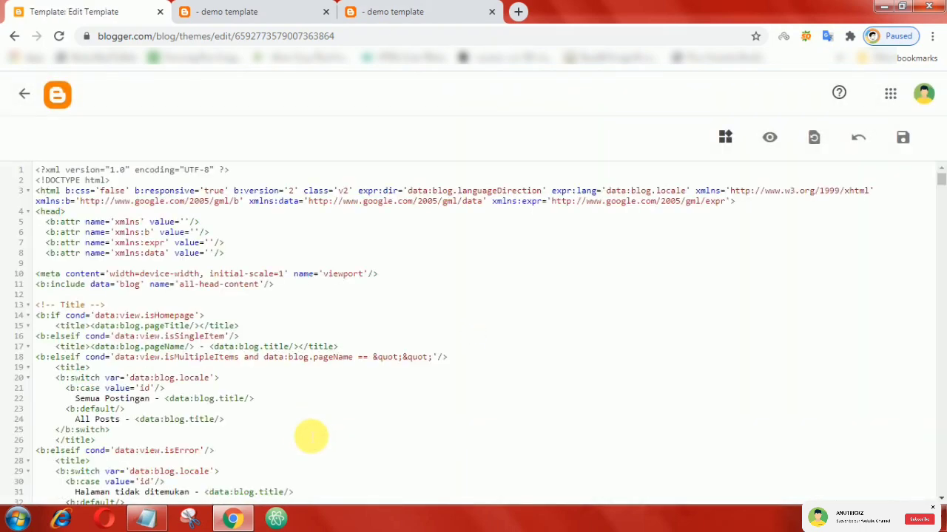
click(163, 304)
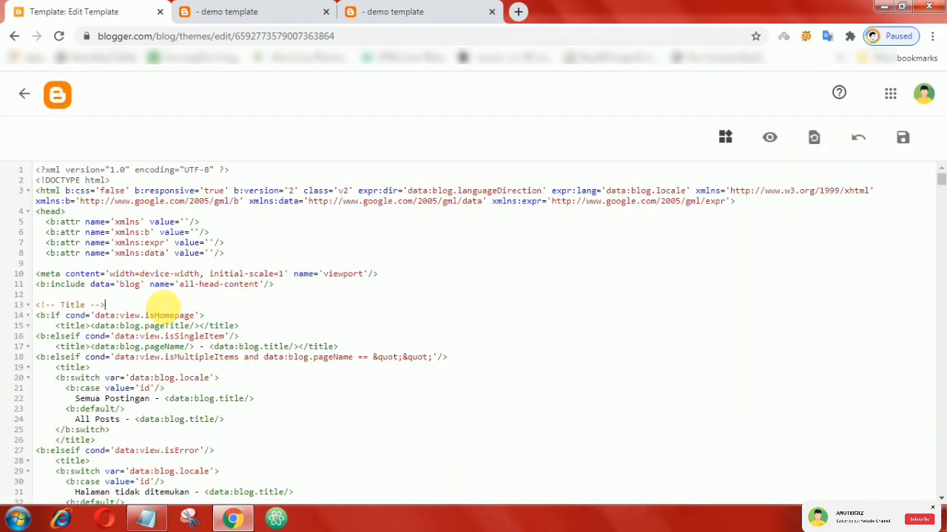
key(ctrl+f)
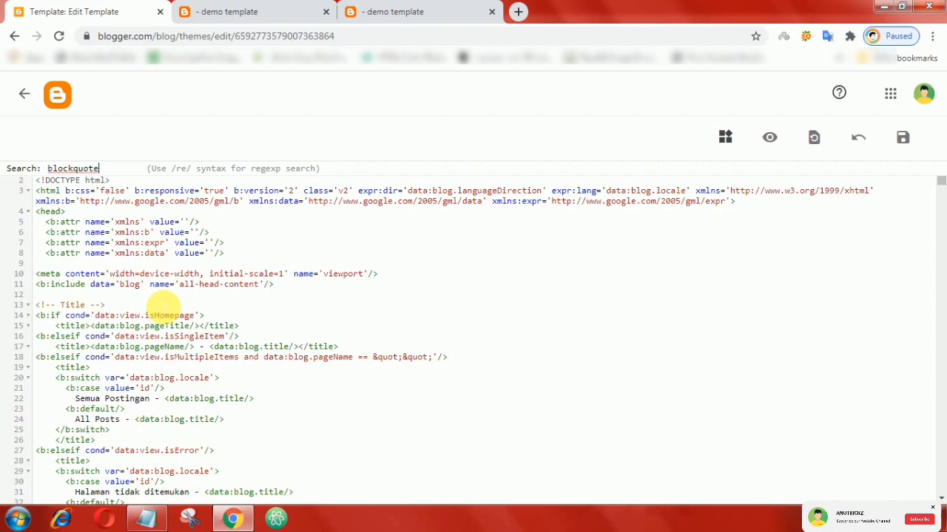
- Step through the blockquote matches and select the blockquote CSS on lines 260–268
key(Return)
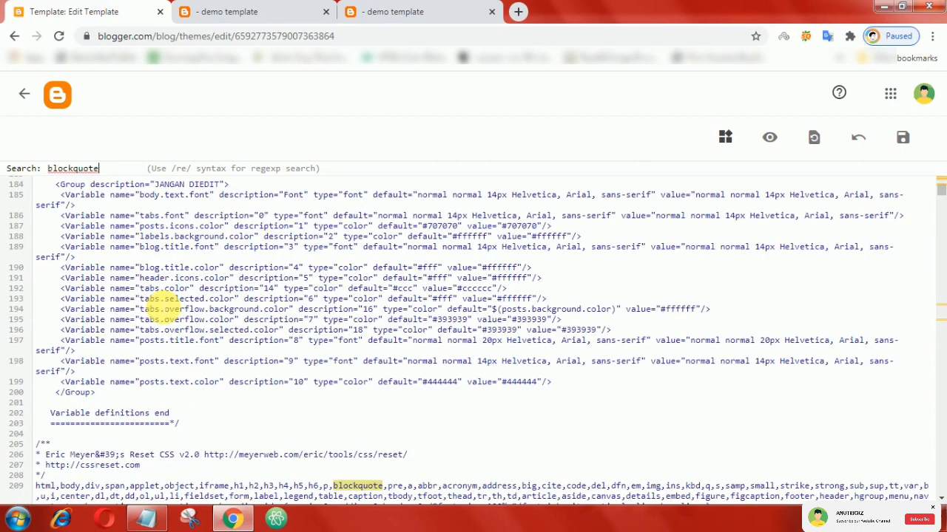
scroll(159, 305, down, 4)
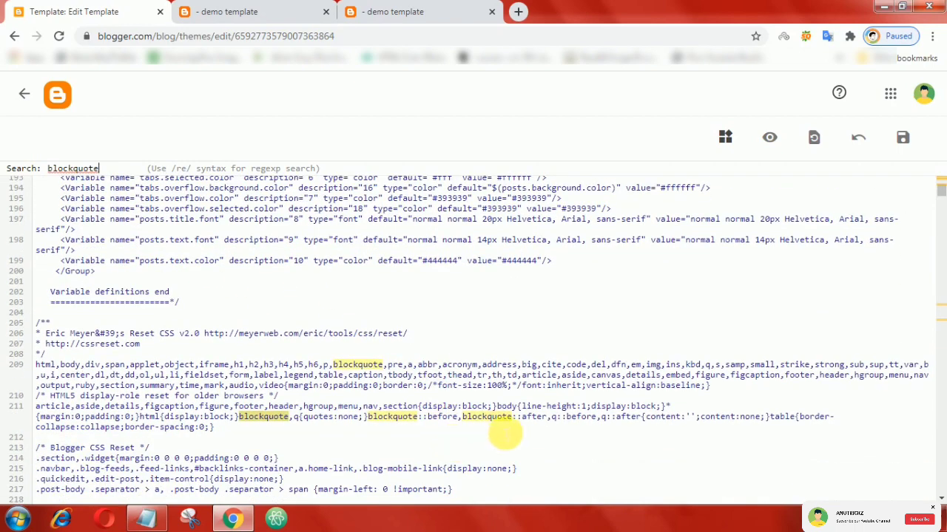
key(Return)
key(Return)
key(Return)
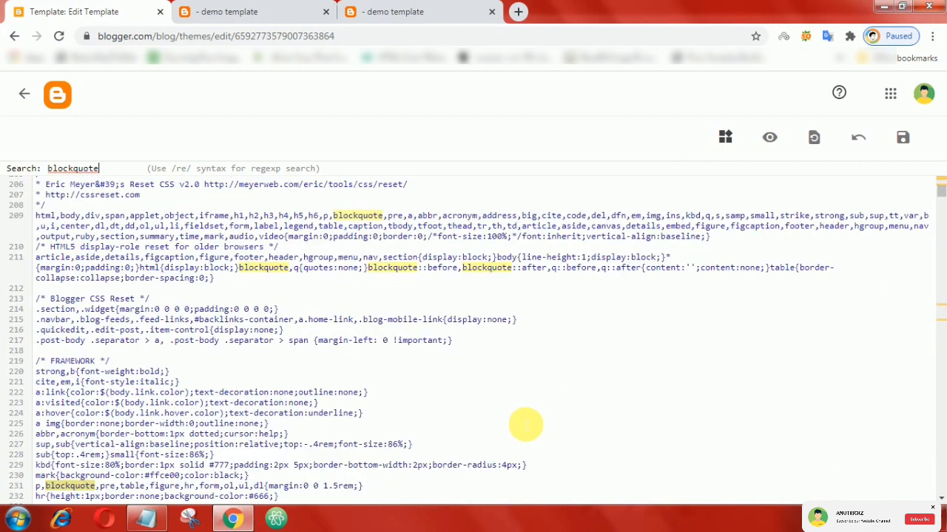
scroll(430, 427, down, 2)
scroll(338, 422, down, 9)
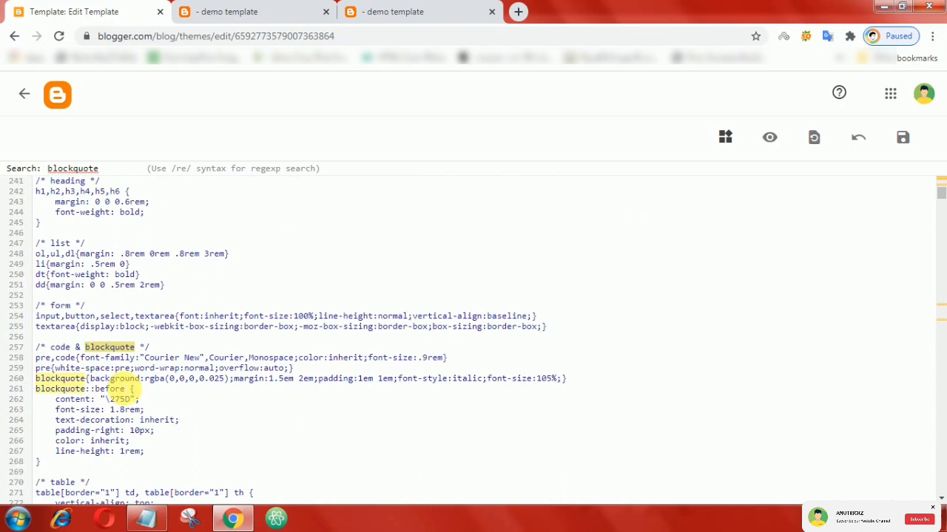
click(145, 391)
drag(37, 378, 130, 462)
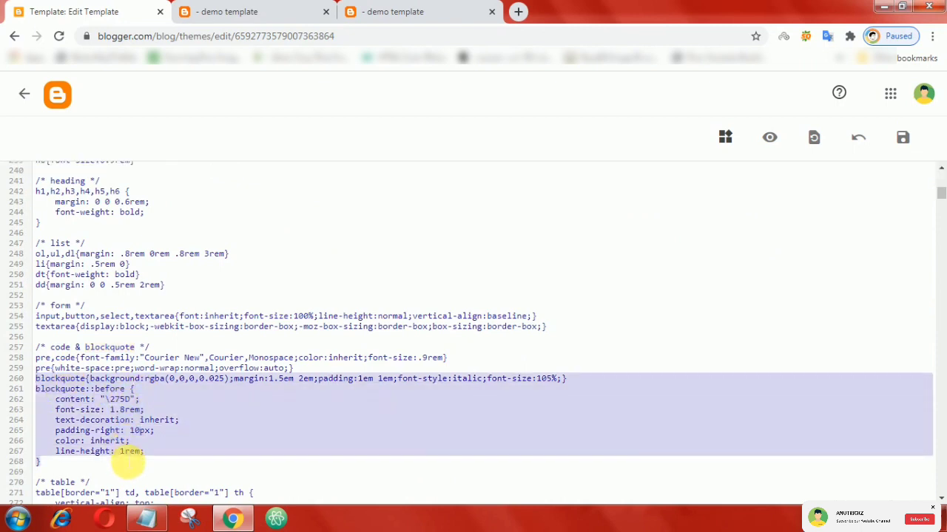
- View the demo post's joke shown in the italic, quote-marked blockquote style
click(185, 12)
drag(164, 204, 239, 273)
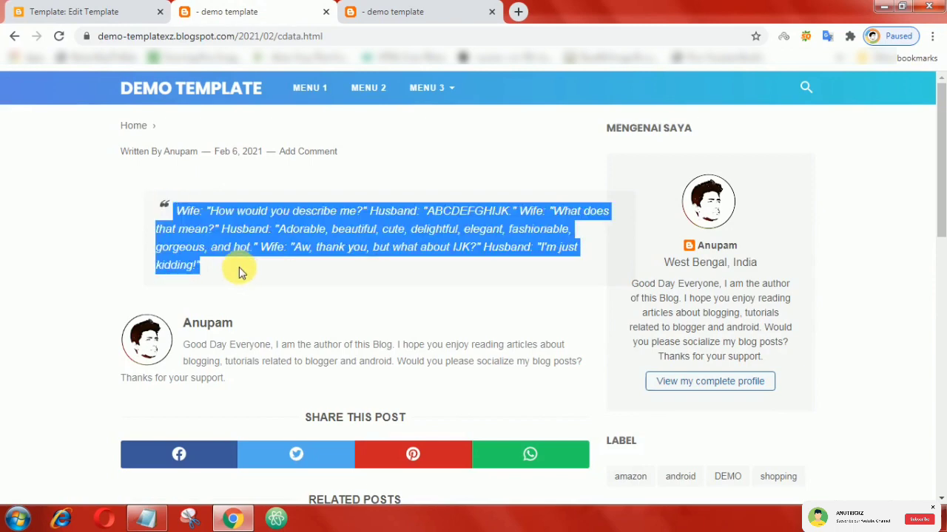
drag(161, 201, 216, 255)
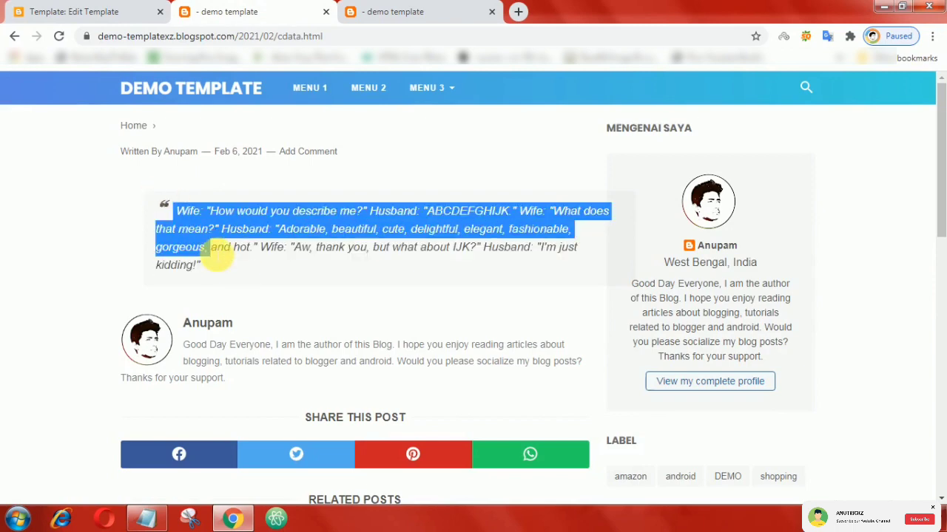
click(247, 259)
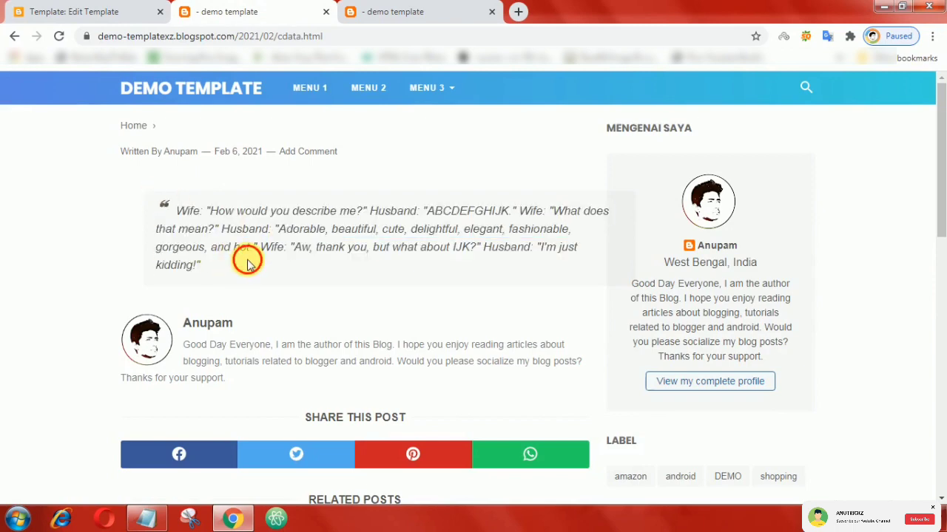
- Delete the selected blockquote CSS rules and save the template
click(100, 13)
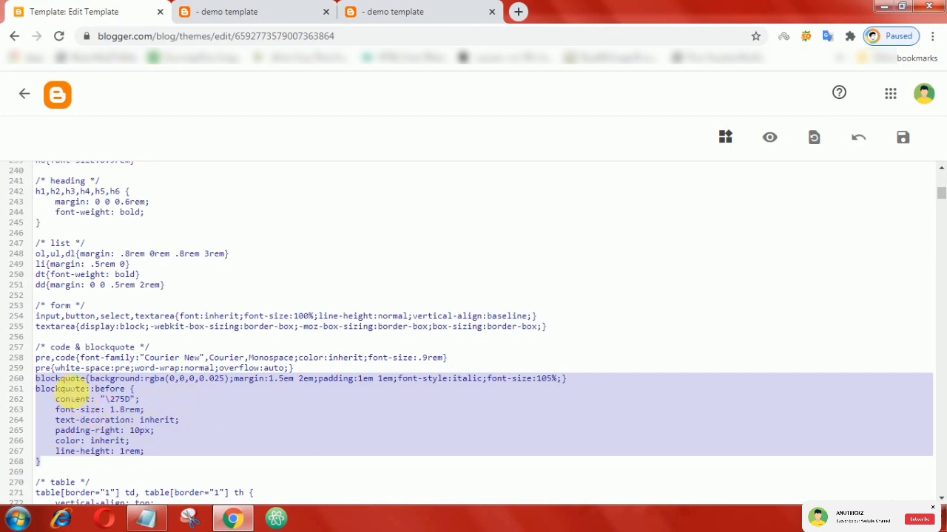
key(BackSpace)
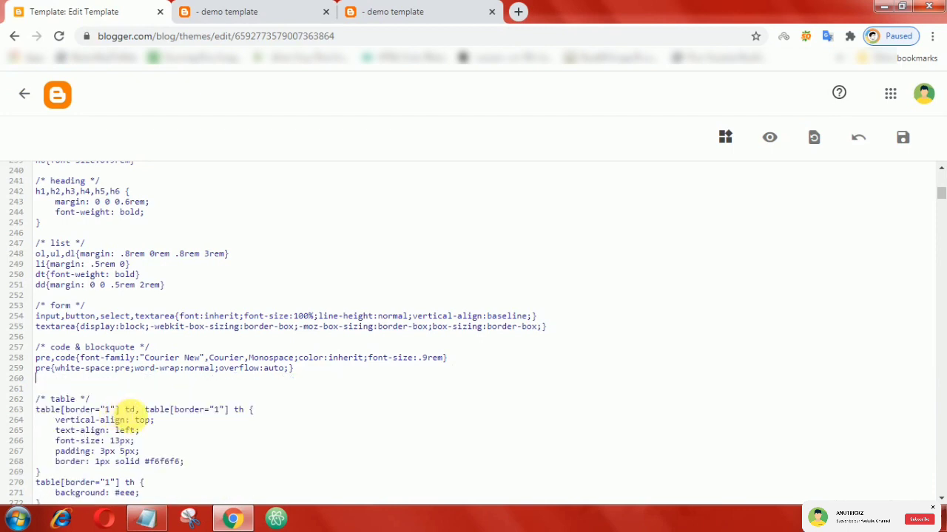
key(BackSpace)
click(902, 138)
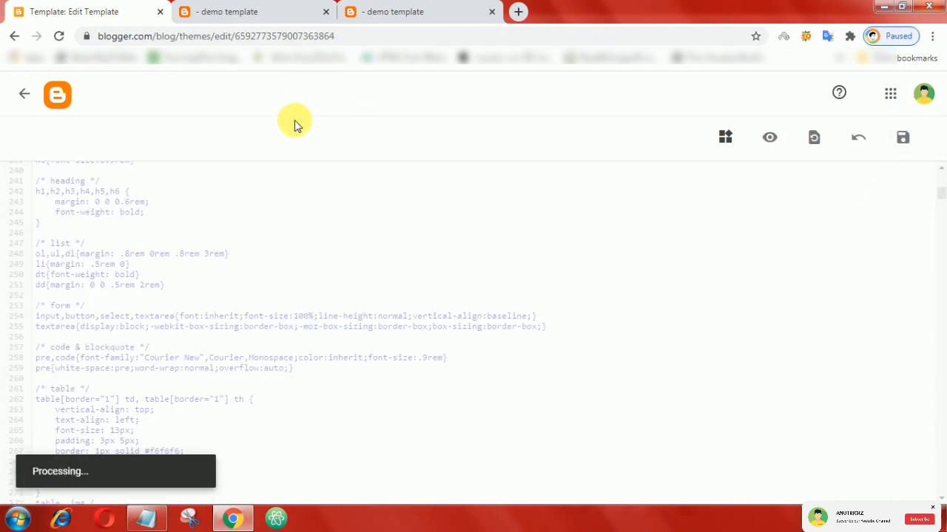
- Reload the demo post to confirm the quote now shows as plain text
click(233, 11)
click(59, 36)
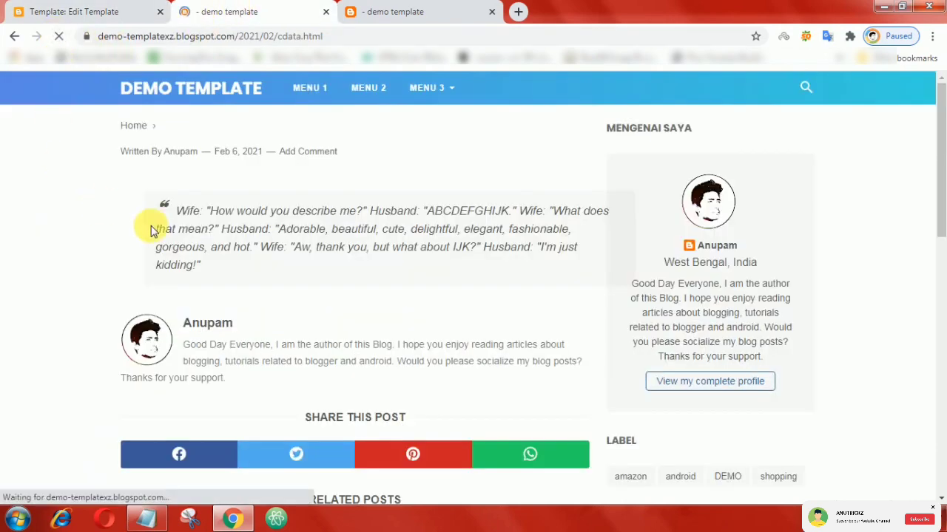
drag(119, 181, 503, 226)
click(503, 226)
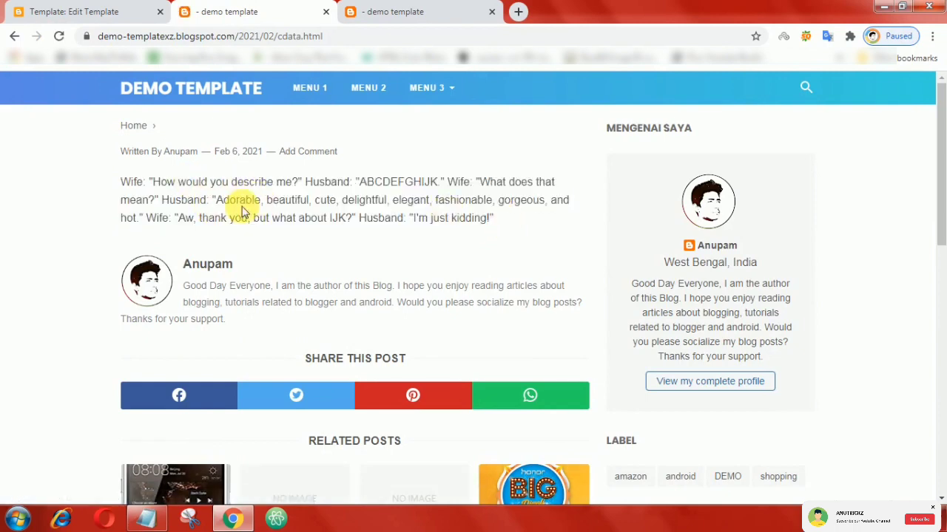
- Return to the template code and place the insertion point at line 253
click(101, 12)
click(196, 303)
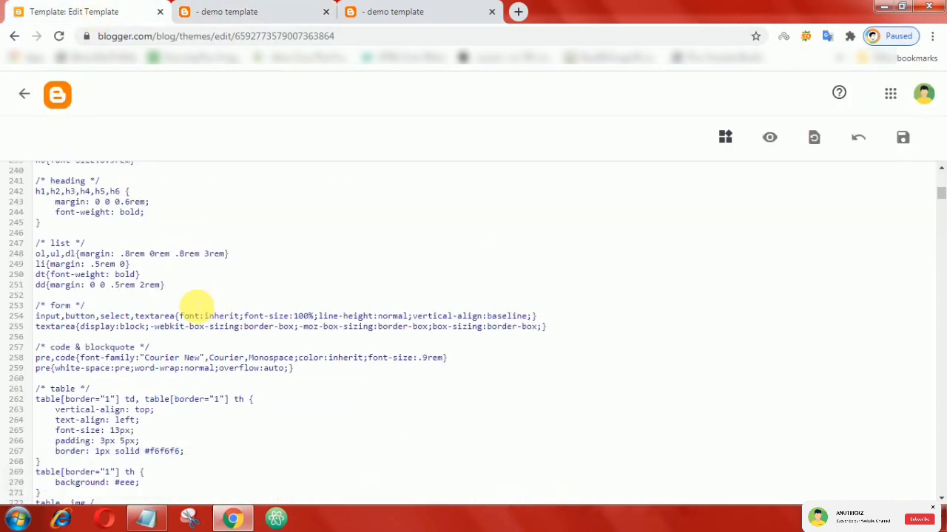
scroll(139, 280, up, 3)
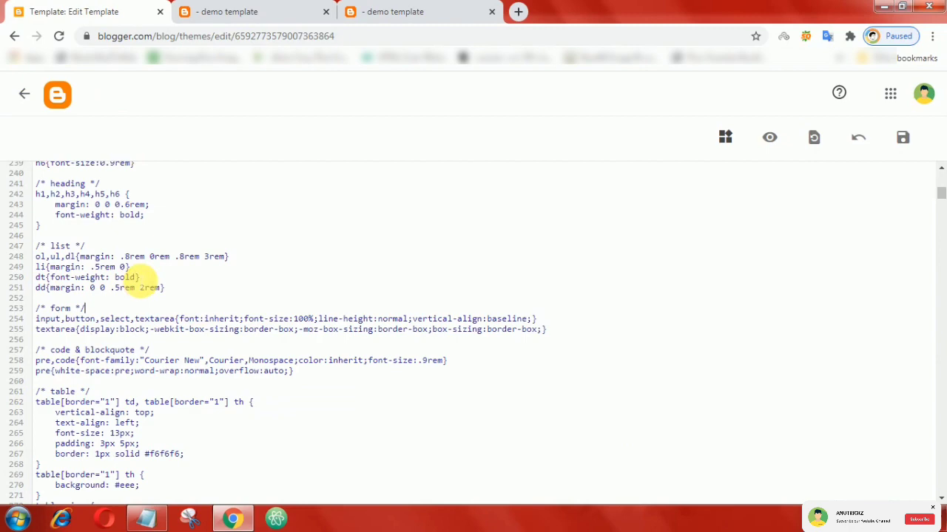
scroll(185, 339, down, 1)
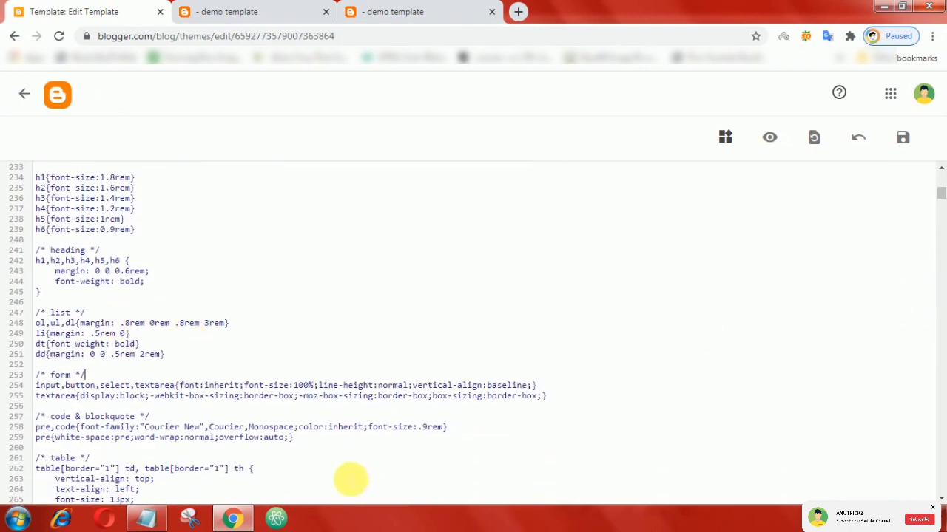
- Copy the Jokebox <style>…</style> block from the Notepad snippet file
click(150, 517)
double_click(203, 247)
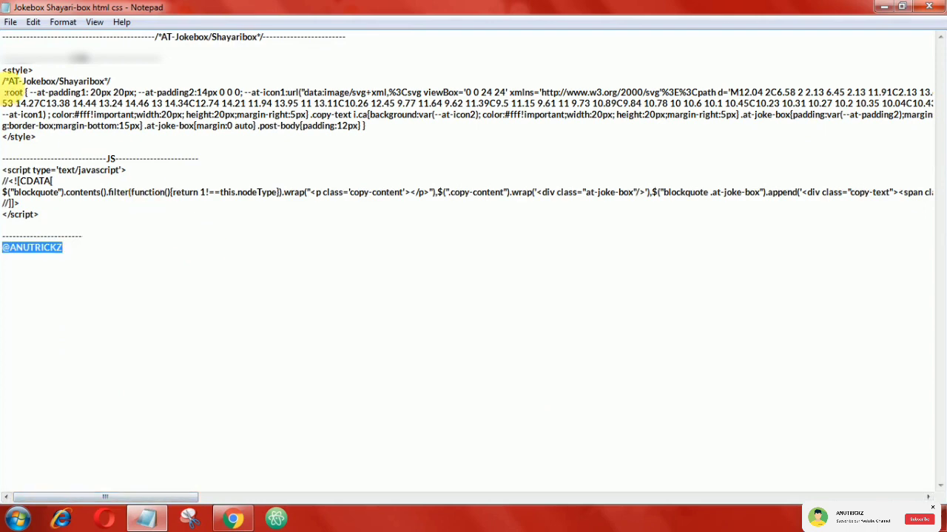
click(21, 84)
drag(14, 71, 67, 139)
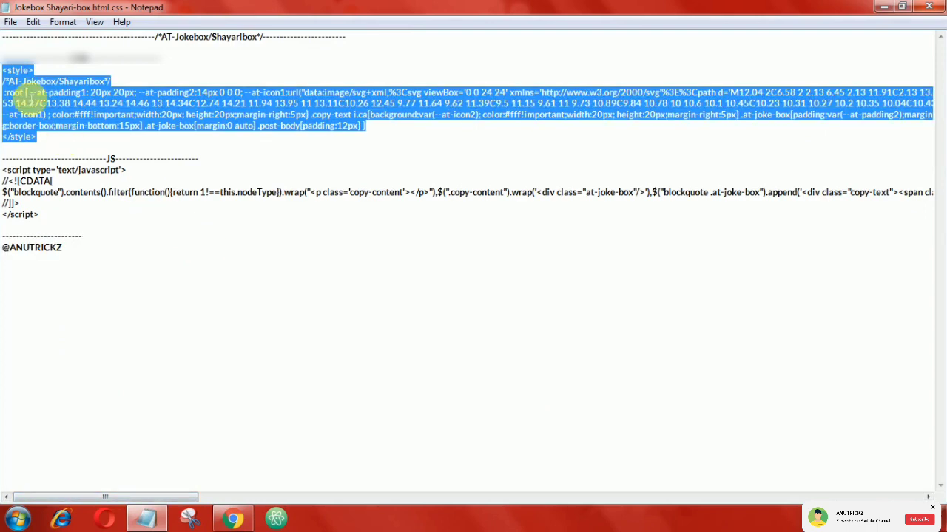
right_click(13, 83)
click(58, 137)
- Go back to the Blogger template editor and scroll down the code
click(226, 338)
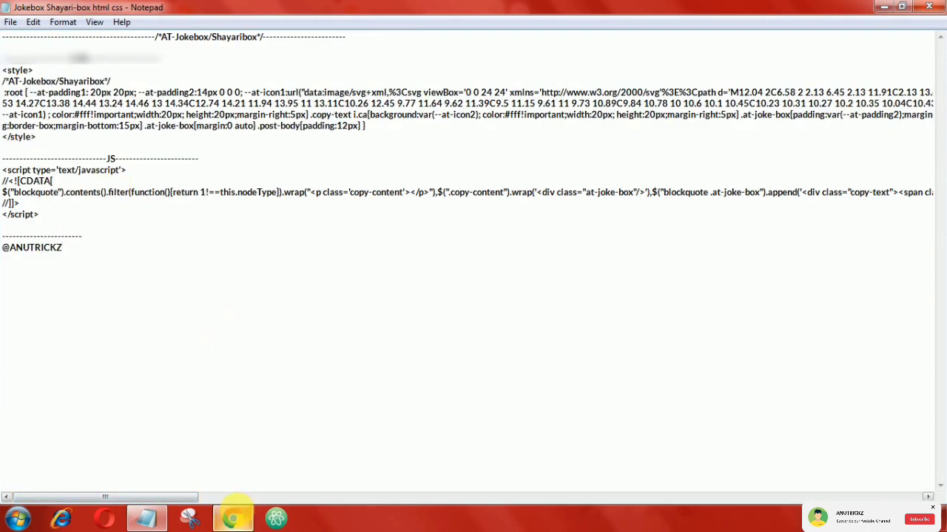
click(233, 517)
drag(940, 200, 923, 374)
- Paste the Jokebox style block just above the closing </head> tag
scroll(137, 262, up, 10)
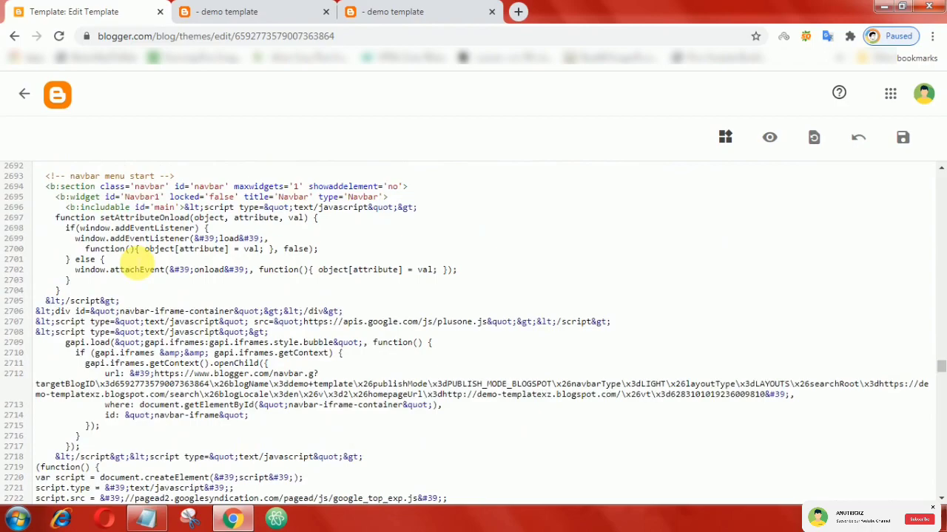
scroll(81, 306, down, 1)
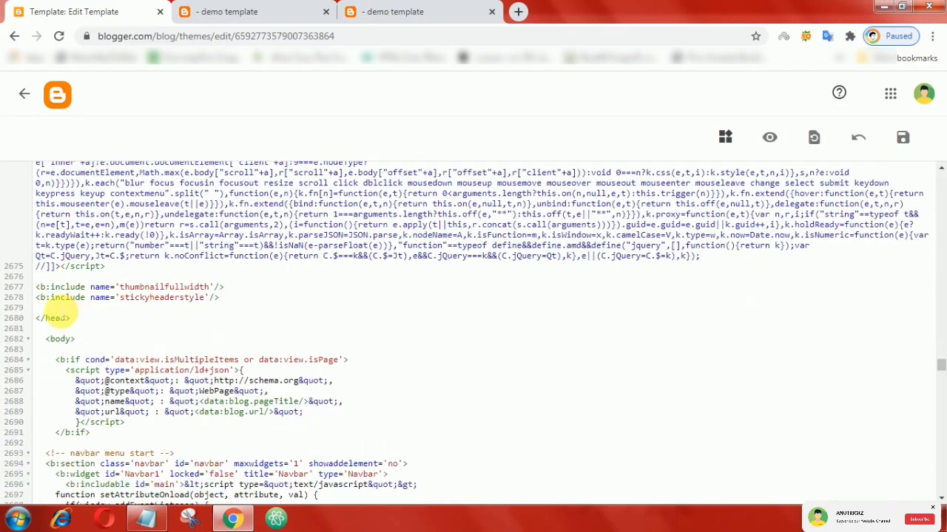
right_click(56, 305)
click(91, 373)
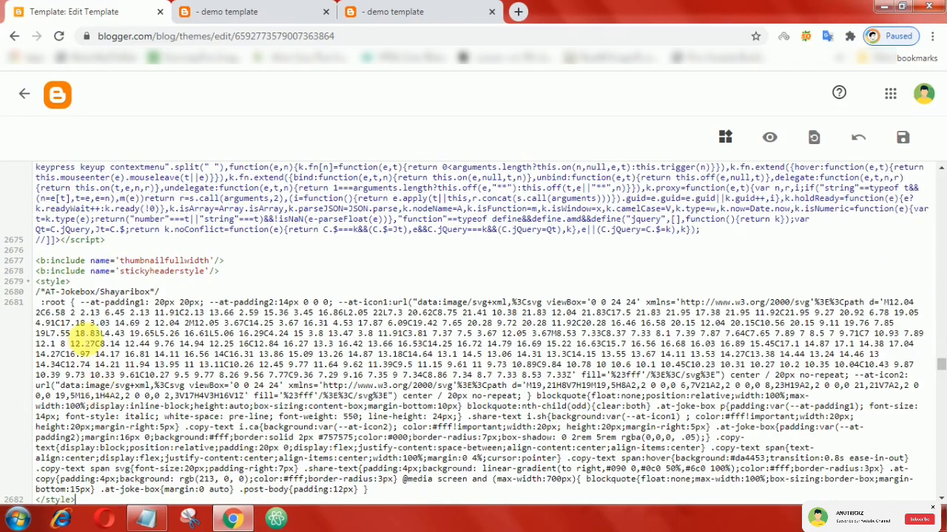
scroll(157, 339, down, 4)
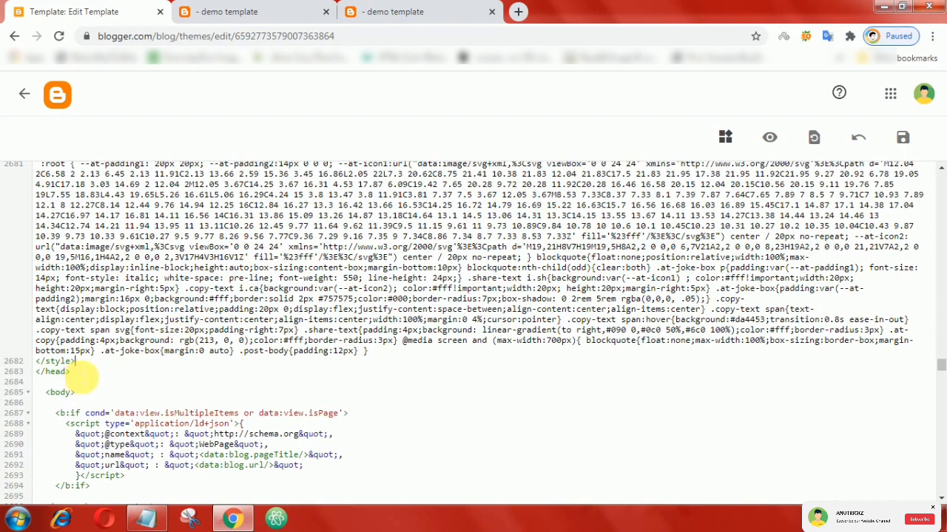
- Copy the joke-box <script> block from the Notepad file
click(149, 520)
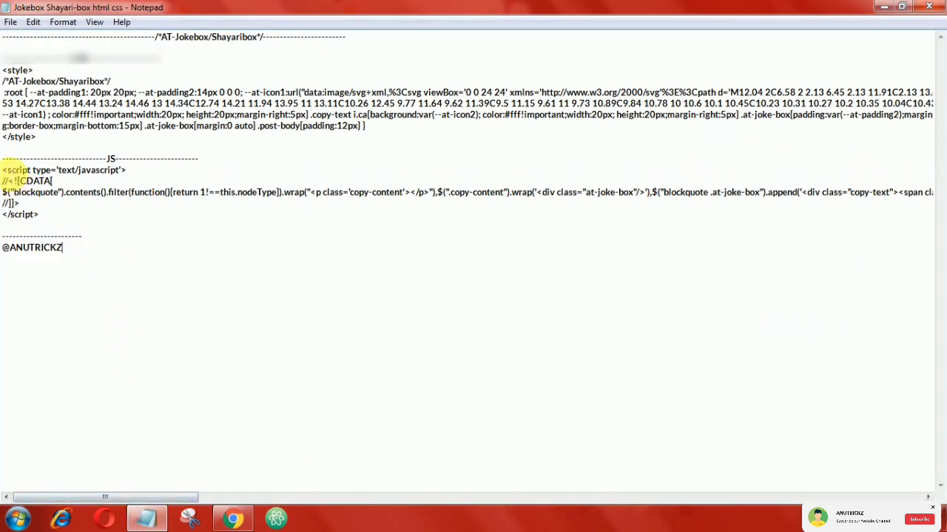
drag(2, 170, 57, 212)
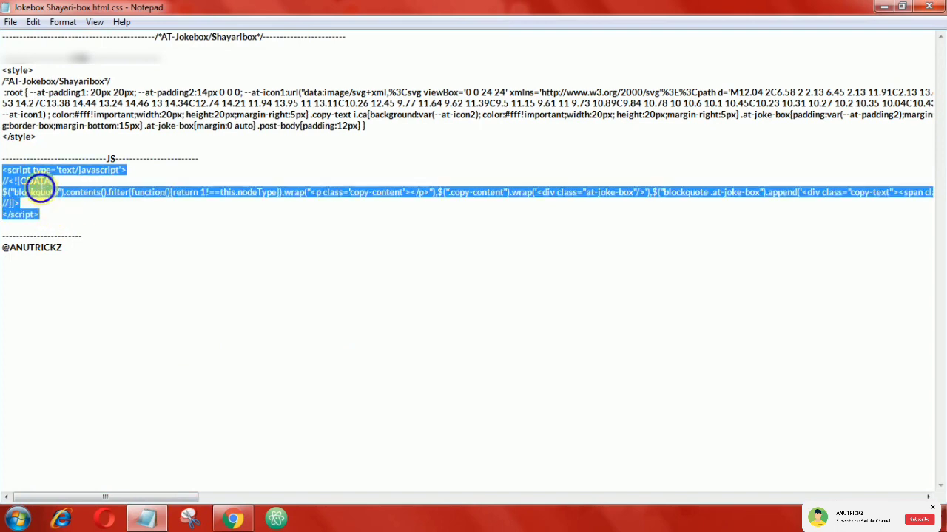
right_click(37, 185)
click(71, 227)
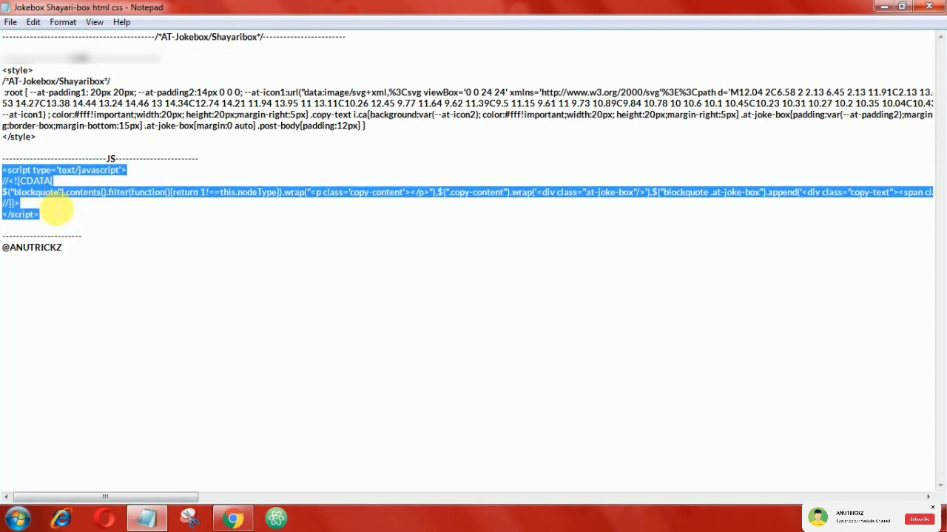
- Paste the joke-box script above the closing </body> tag and save the theme
click(232, 517)
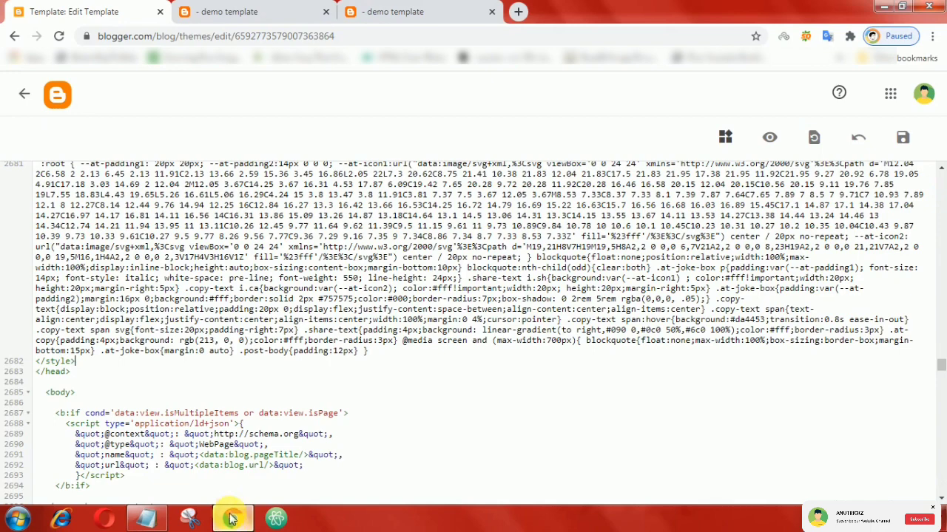
drag(940, 370, 939, 494)
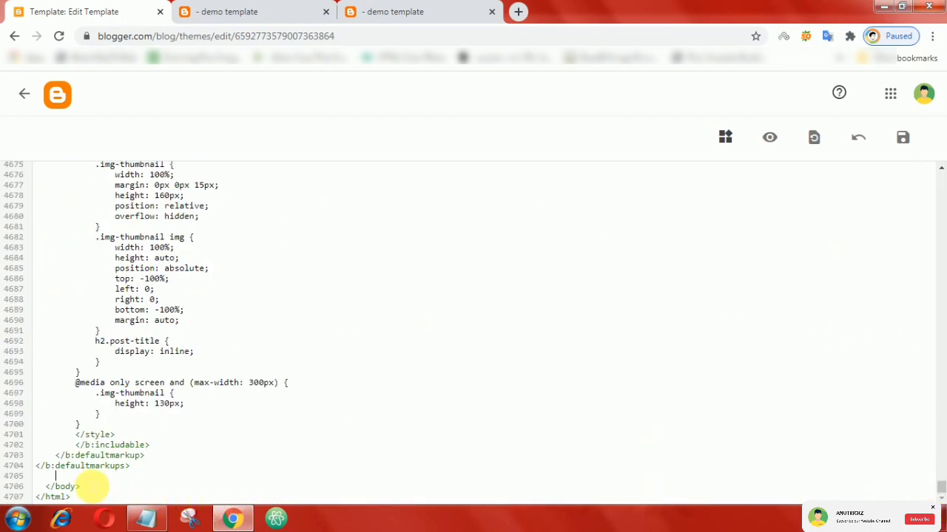
right_click(81, 481)
click(116, 372)
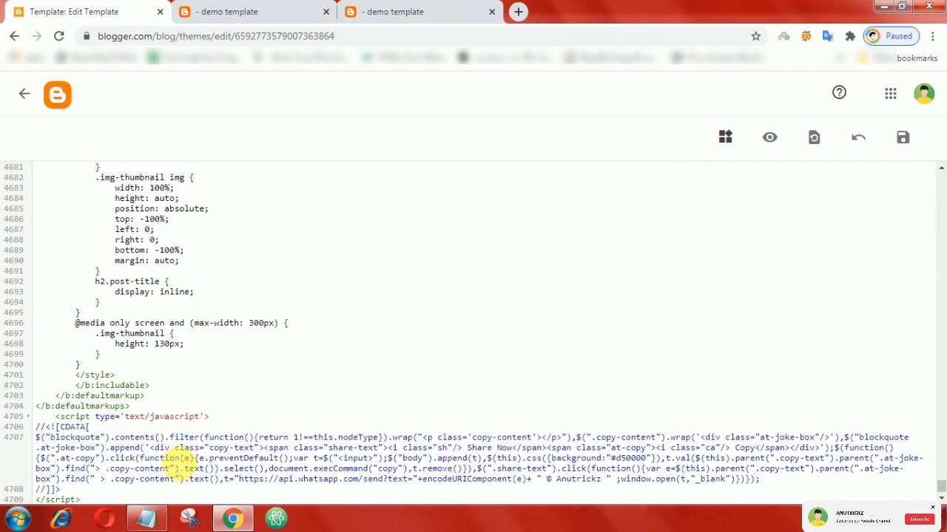
scroll(130, 462, down, 2)
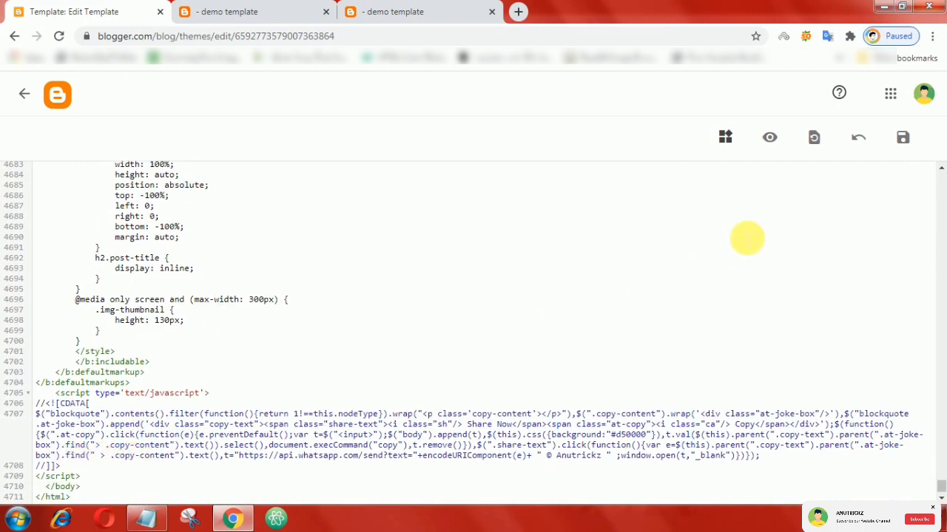
click(902, 138)
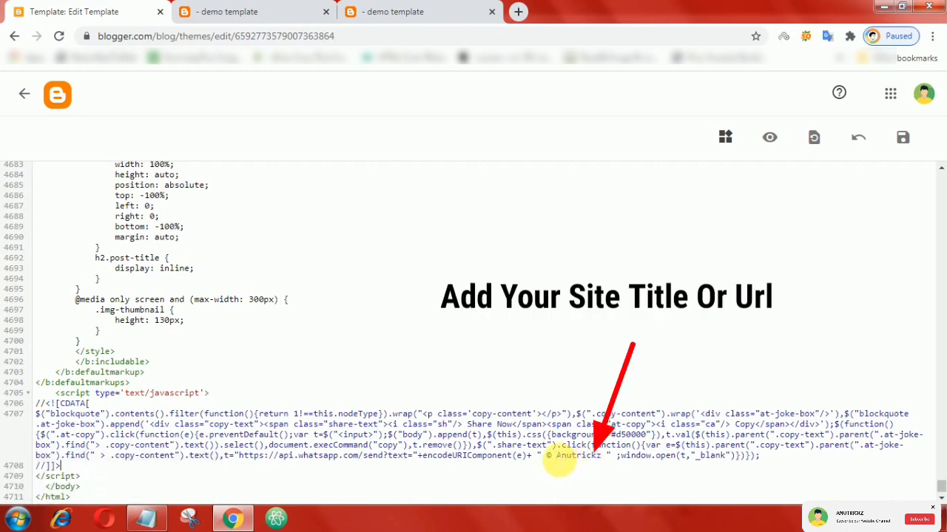
- Highlight the site credit text in the script, then go back to the Theme page
drag(548, 456, 600, 466)
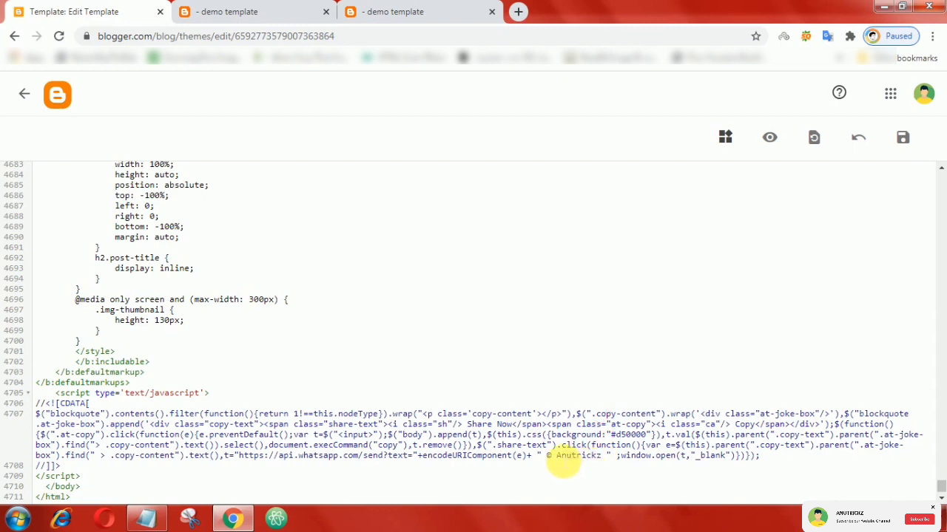
click(587, 468)
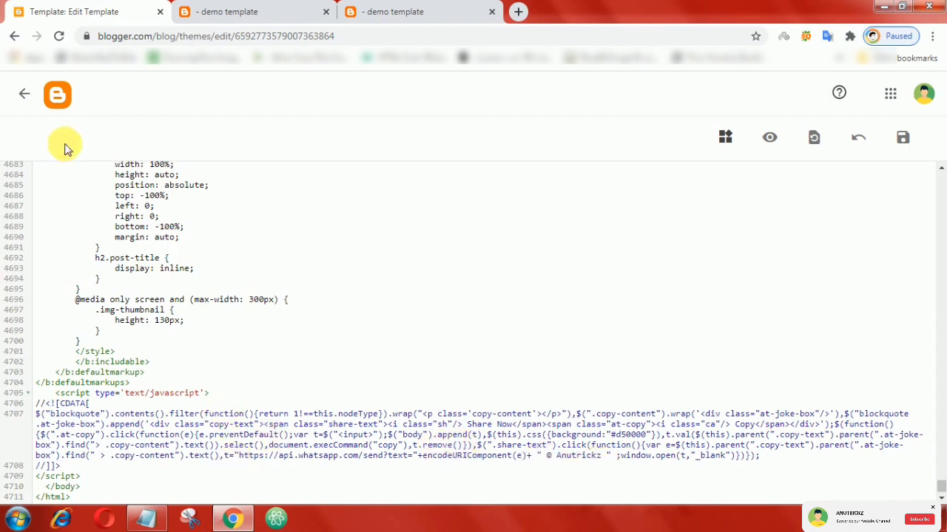
click(25, 93)
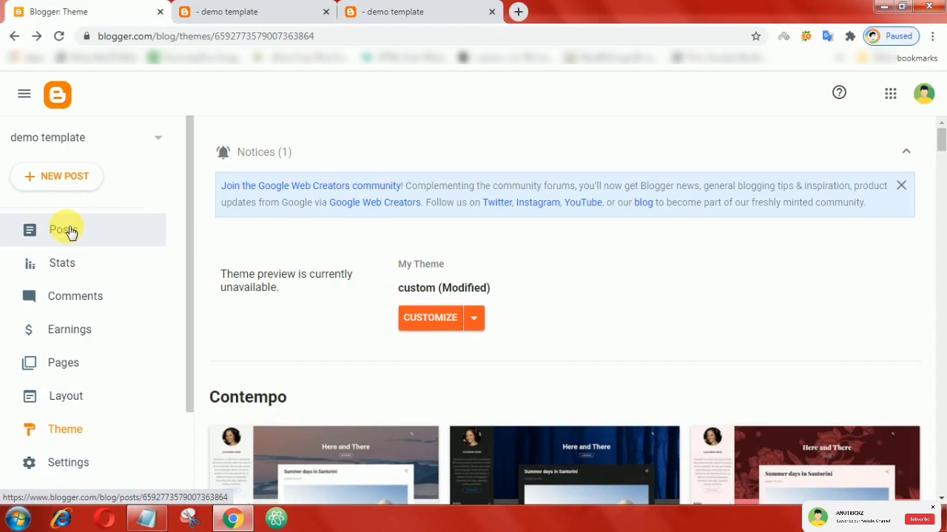
- Create a new post from the Posts list
click(70, 230)
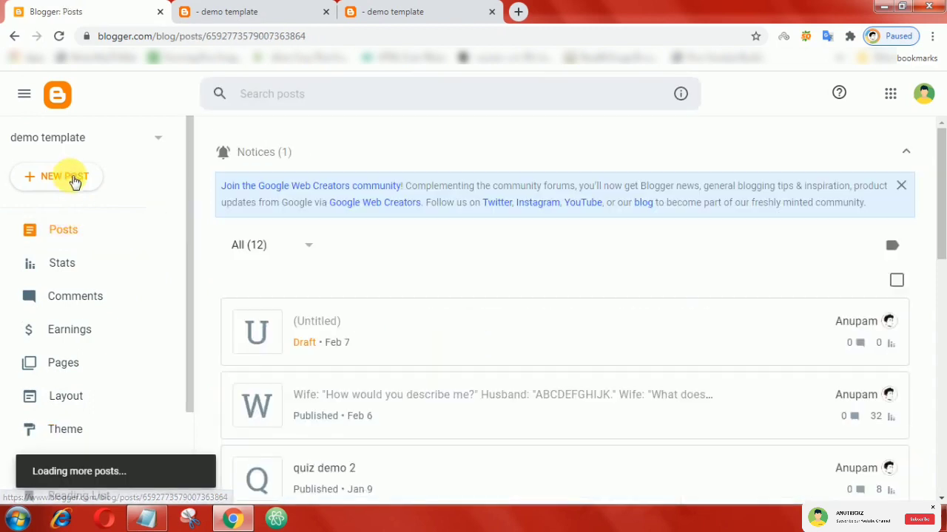
click(76, 180)
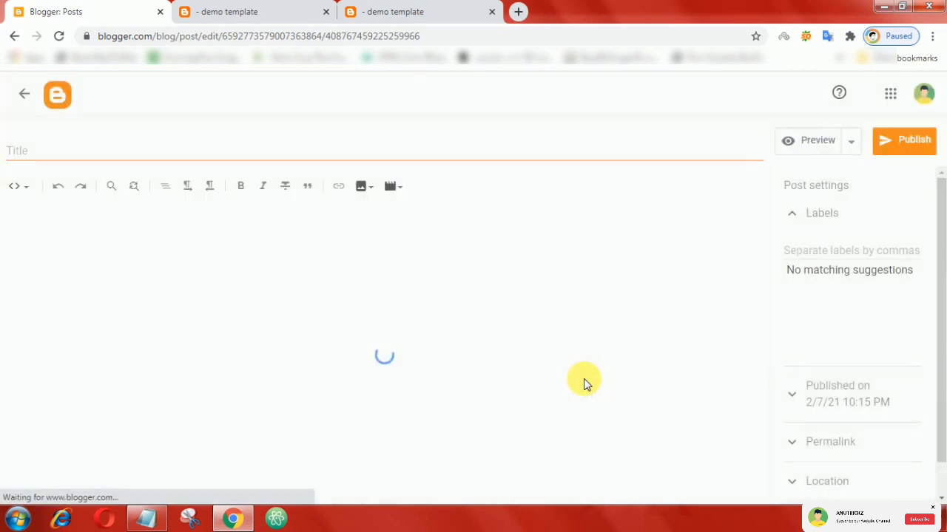
- Switch the new post's editor to HTML view
click(19, 187)
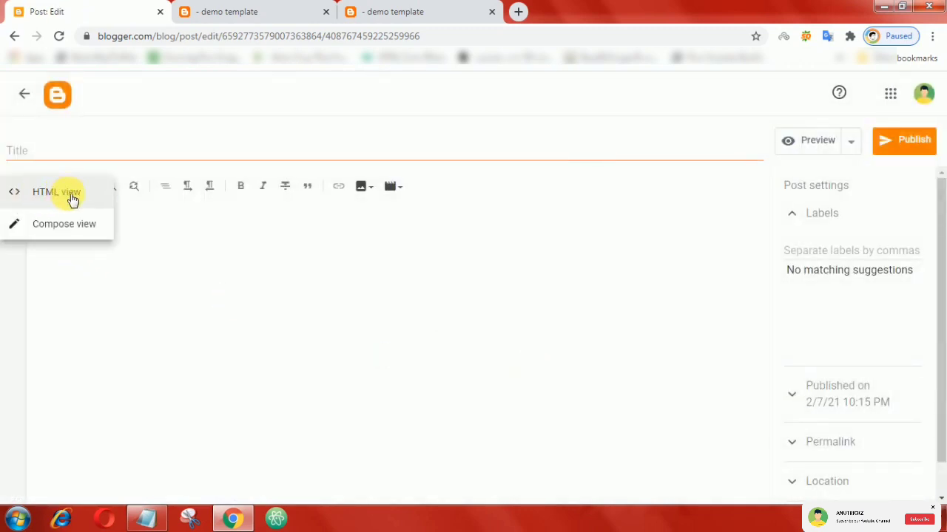
click(167, 219)
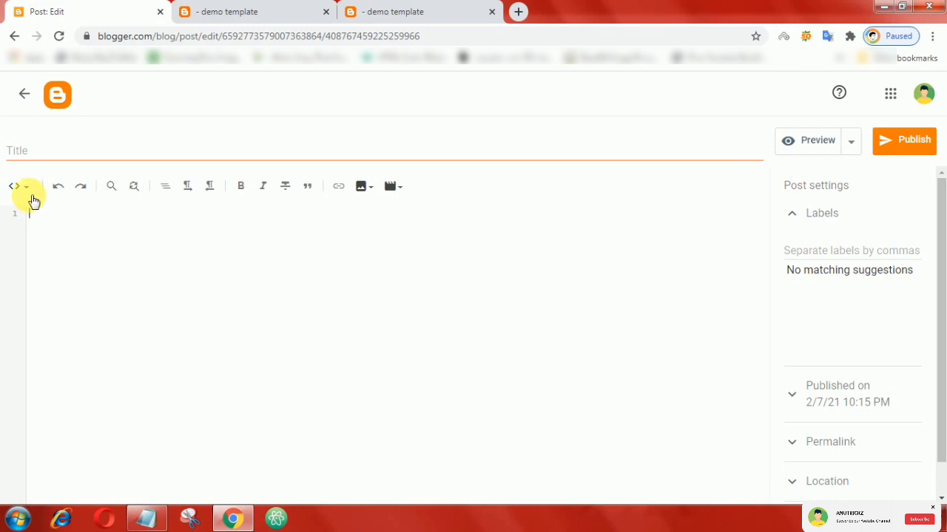
click(26, 190)
click(177, 255)
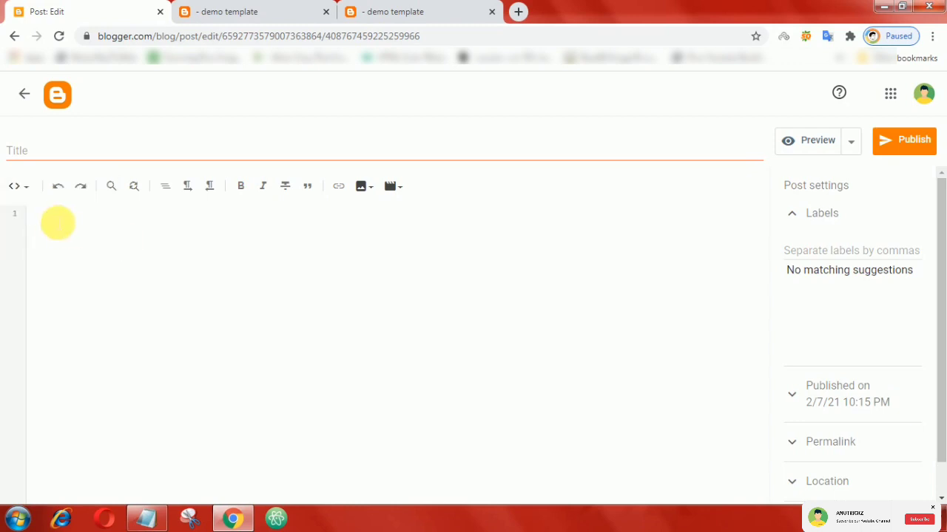
- Copy the six-line Wife/Husband dialogue from the demo post and paste it as plain text
click(371, 12)
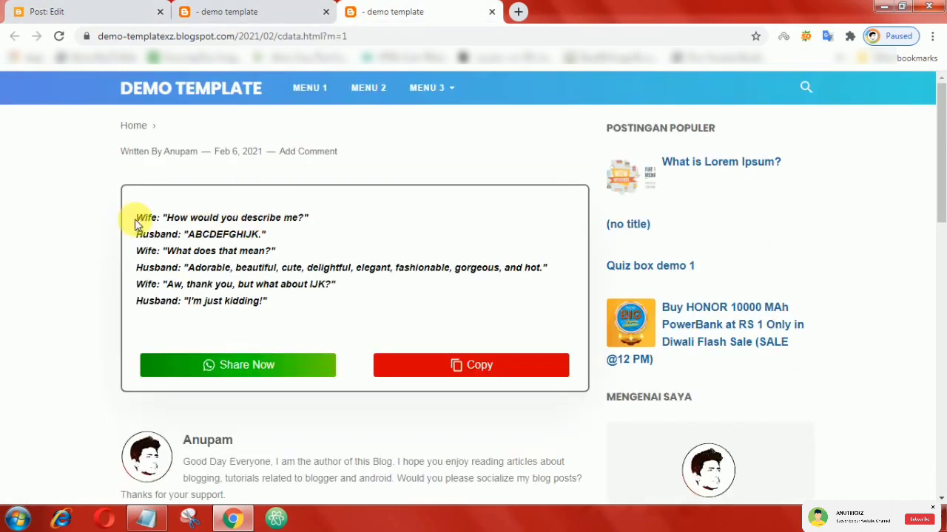
drag(137, 218, 292, 303)
right_click(236, 253)
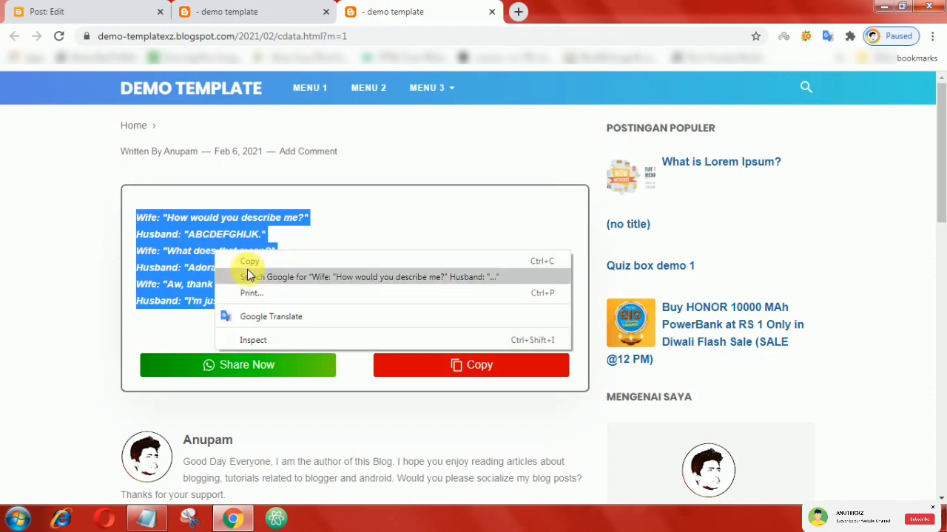
click(249, 260)
click(81, 13)
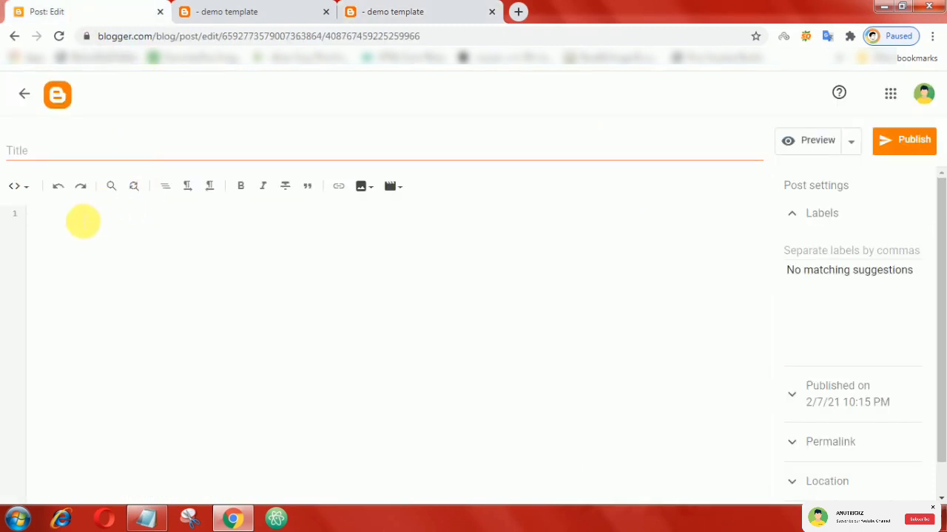
right_click(80, 217)
click(126, 318)
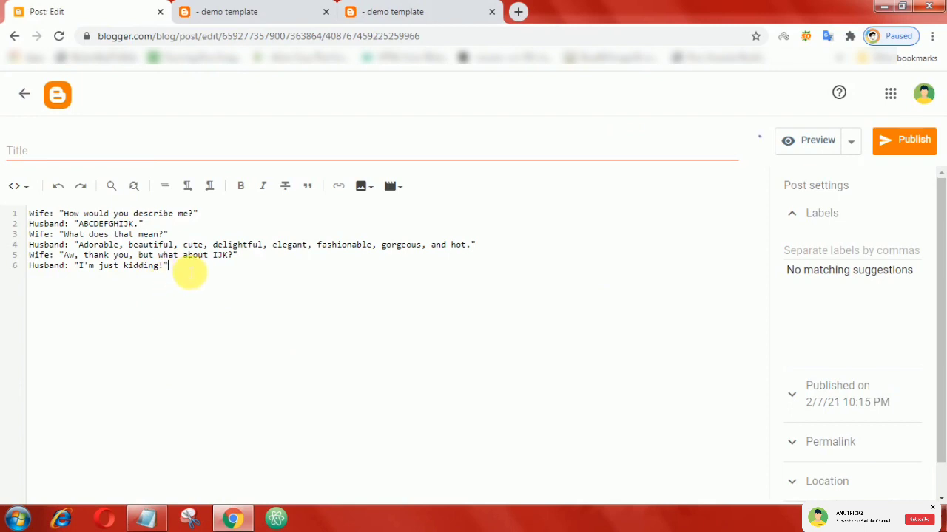
- Wrap the six dialogue lines in a blockquote and copy the quoted block
drag(189, 273, 41, 216)
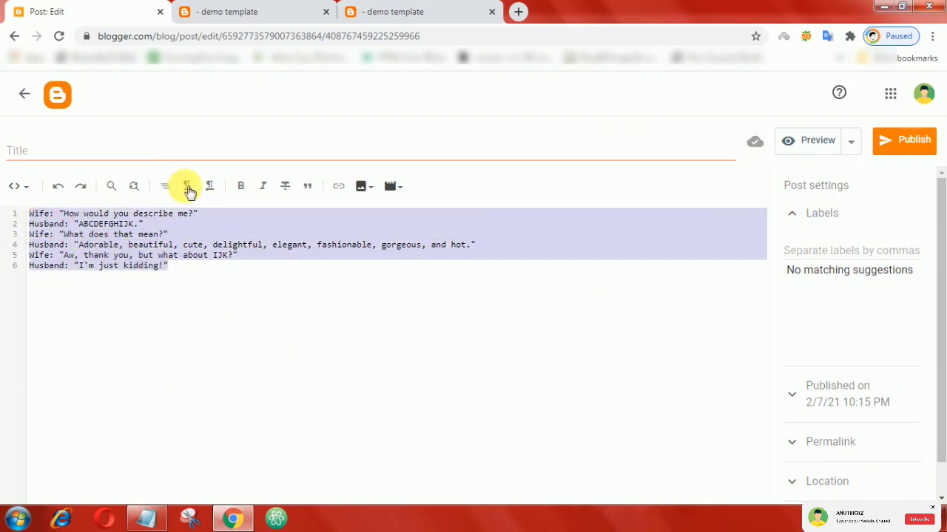
click(308, 191)
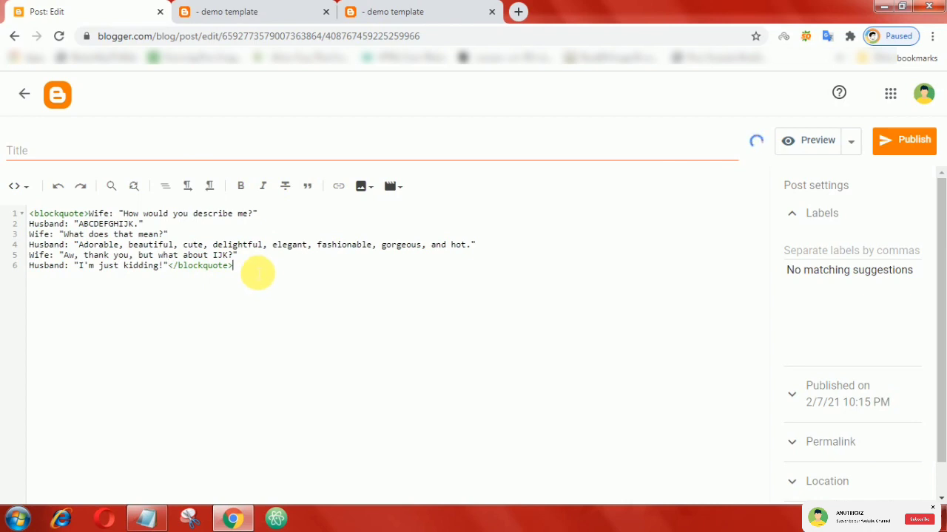
drag(256, 274, 26, 220)
right_click(81, 220)
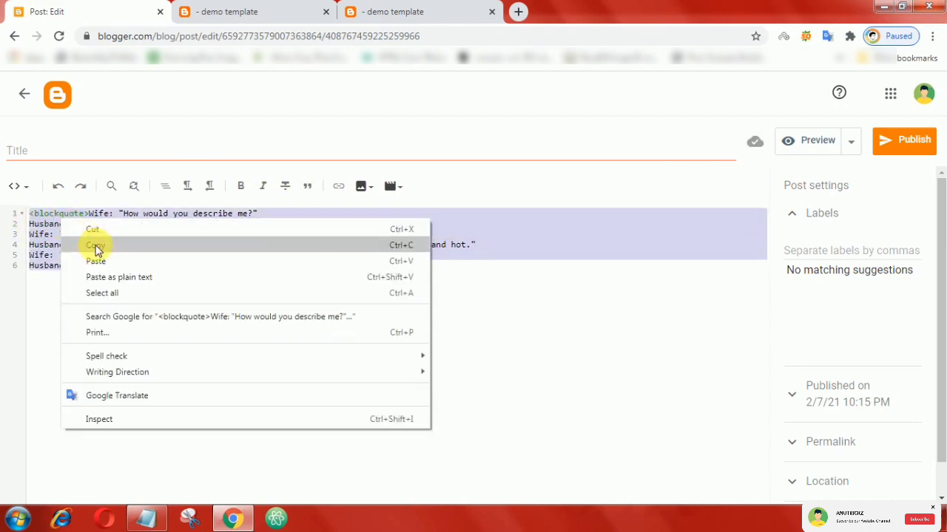
click(93, 247)
- Add blank lines below the quote and prepare to paste on line 8
click(257, 273)
key(Return)
key(Return)
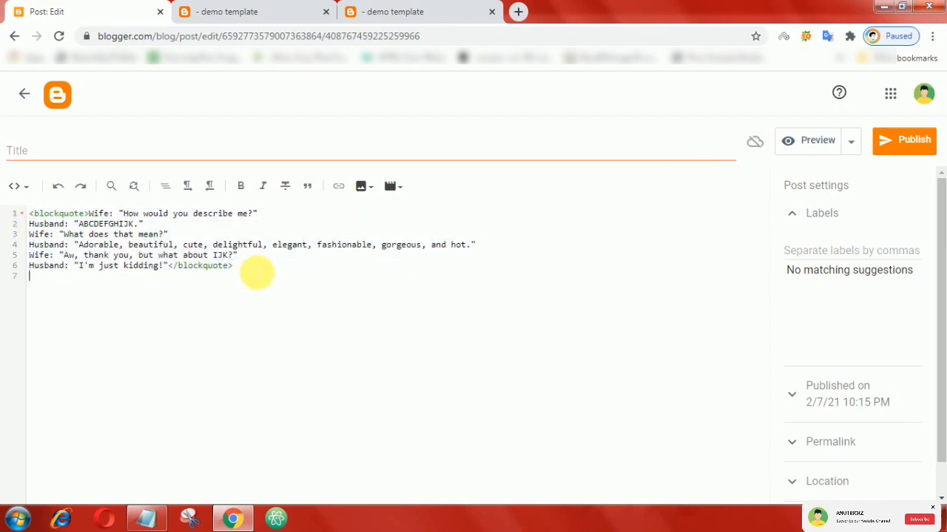
right_click(63, 282)
click(42, 305)
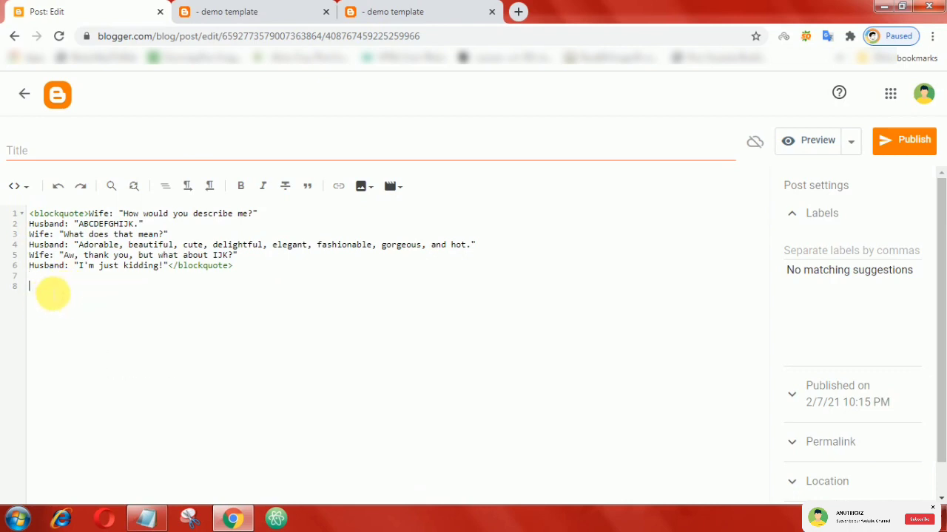
right_click(51, 289)
- Paste the second blockquote copy and delete its opening lines 8–10
click(94, 374)
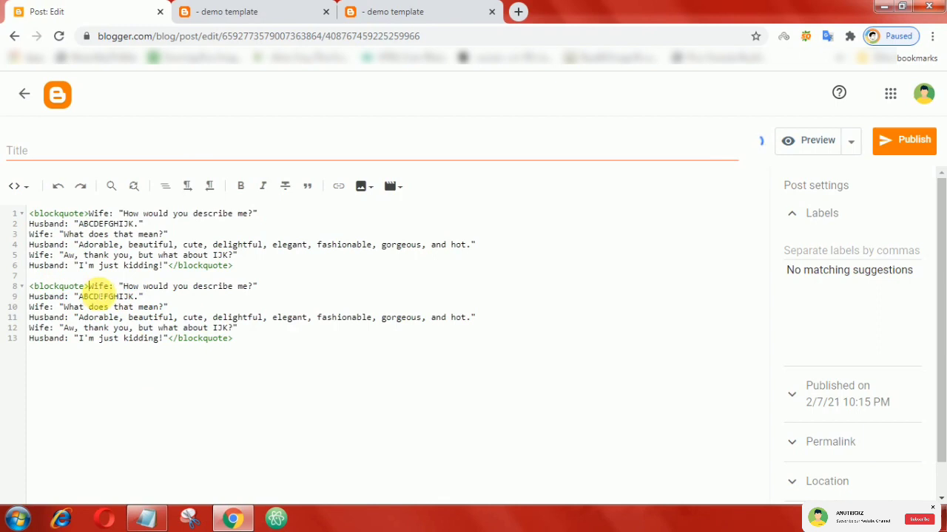
drag(88, 286, 158, 308)
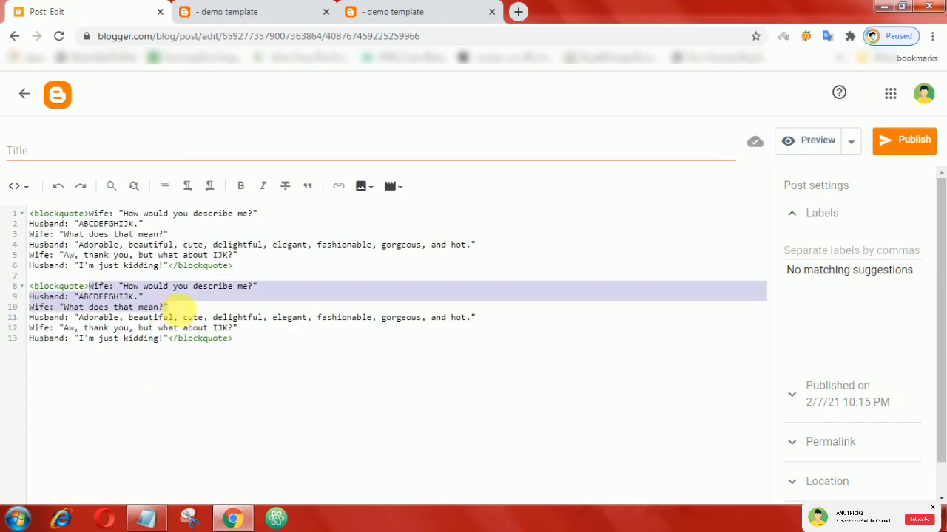
mouse_move(182, 308)
mouse_down()
mouse_move(178, 338)
mouse_move(180, 307)
mouse_up()
key(Delete)
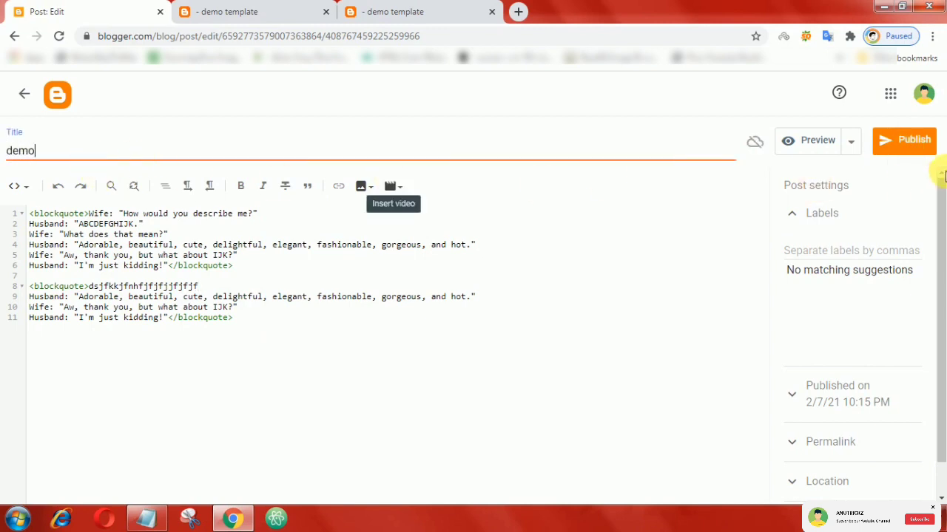
- Publish the 'demo' post and open its live page in a new tab
click(915, 142)
click(525, 322)
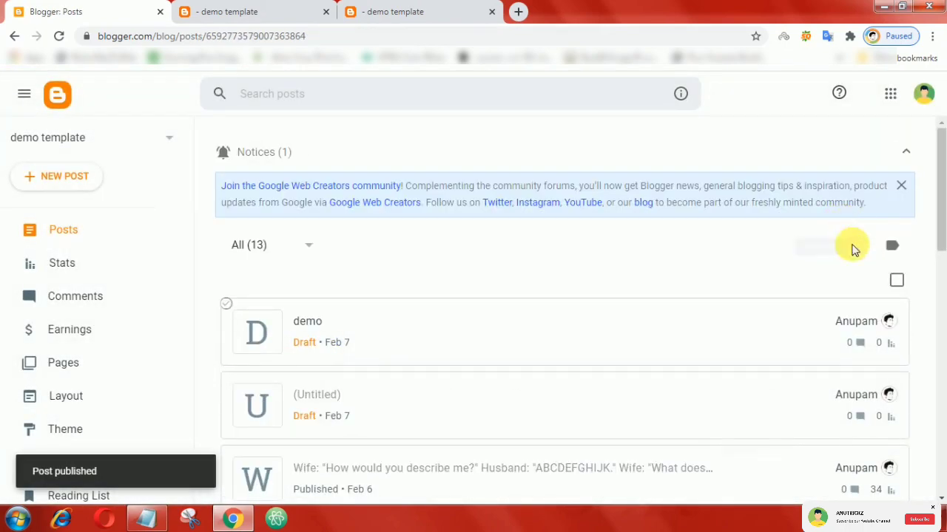
click(857, 321)
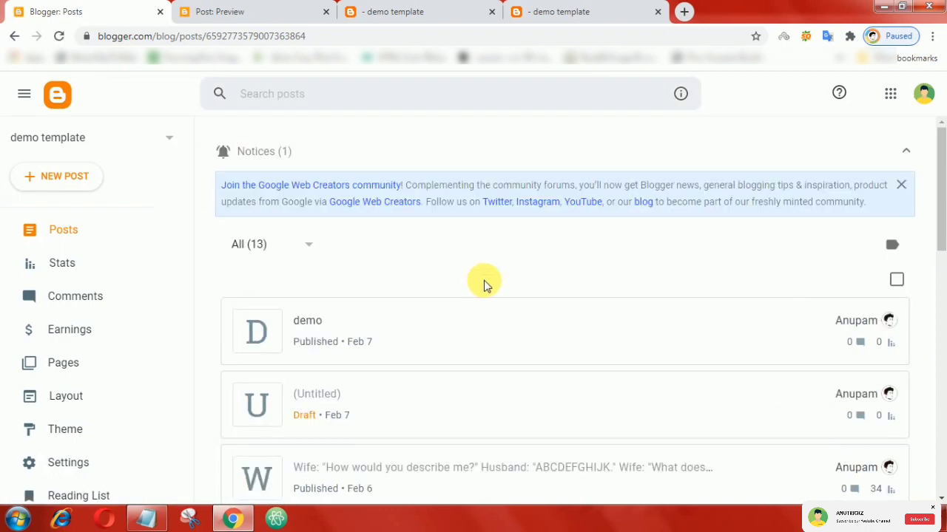
scroll(503, 281, down, 2)
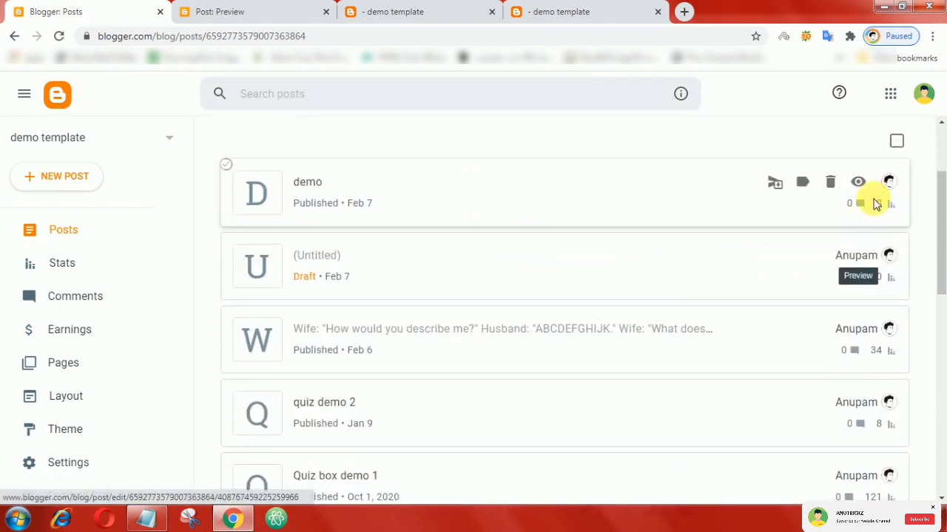
right_click(860, 181)
click(800, 192)
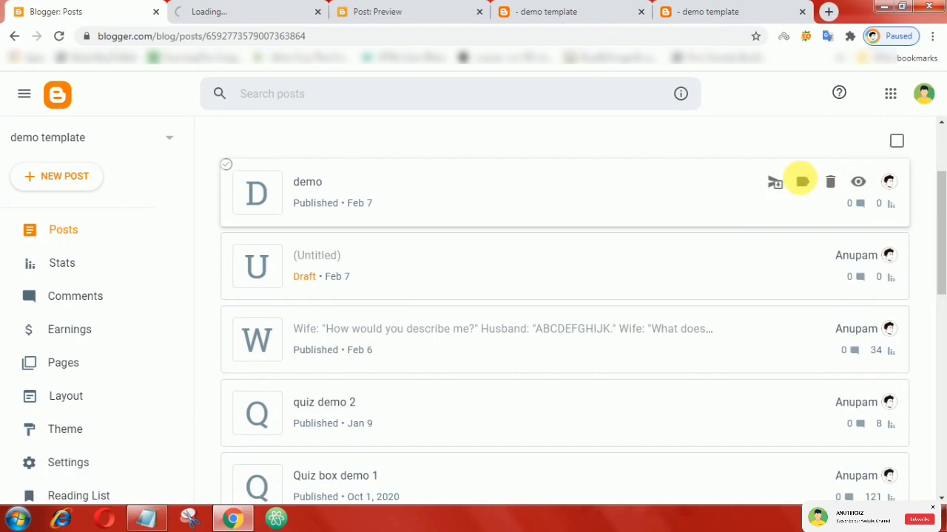
click(241, 13)
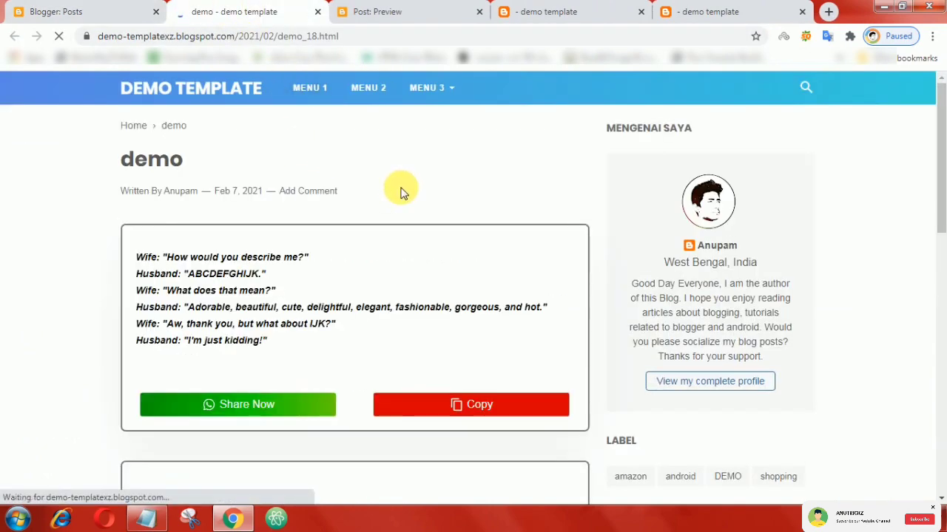
- Close the leftover Post: Preview tab and return to the live 'demo' post
scroll(400, 192, down, 1)
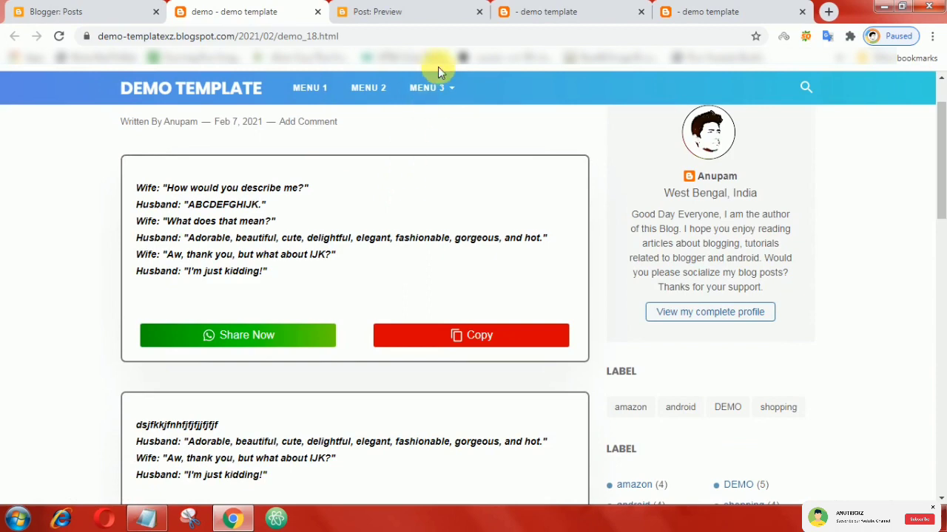
click(479, 11)
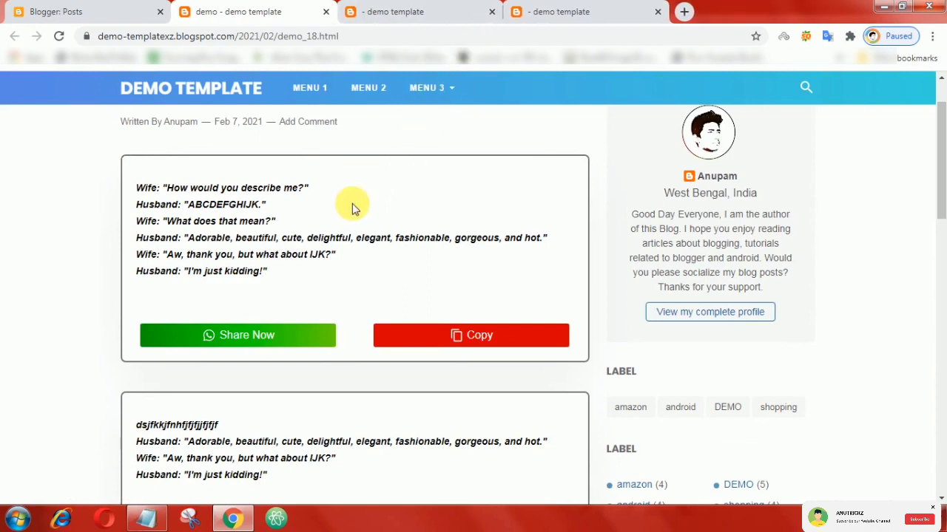
click(72, 12)
click(217, 17)
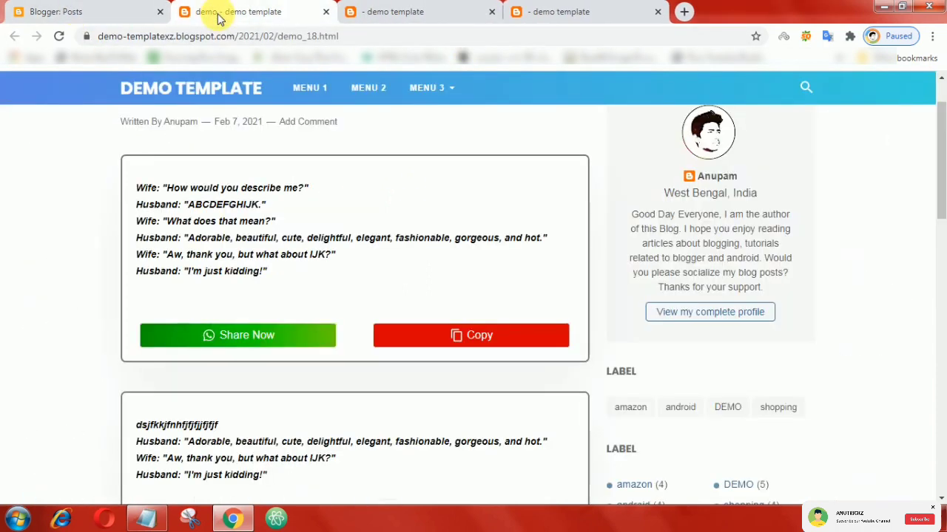
click(107, 14)
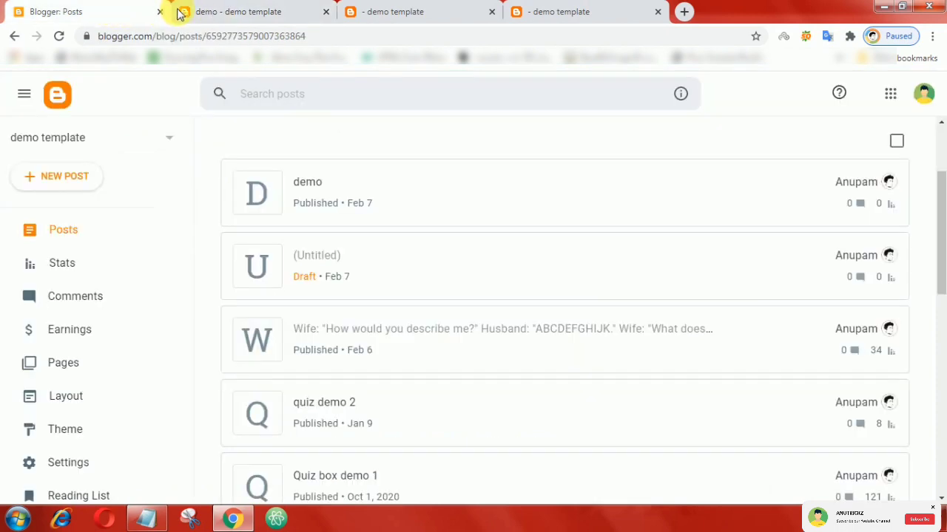
click(237, 13)
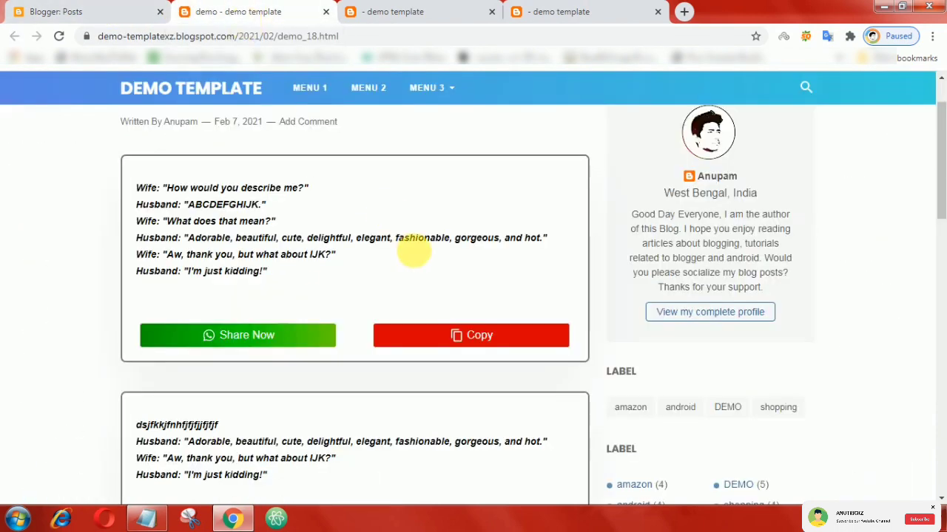
- Copy the second joke's text with the Copy button under its quote box
scroll(413, 252, down, 1)
scroll(226, 196, up, 1)
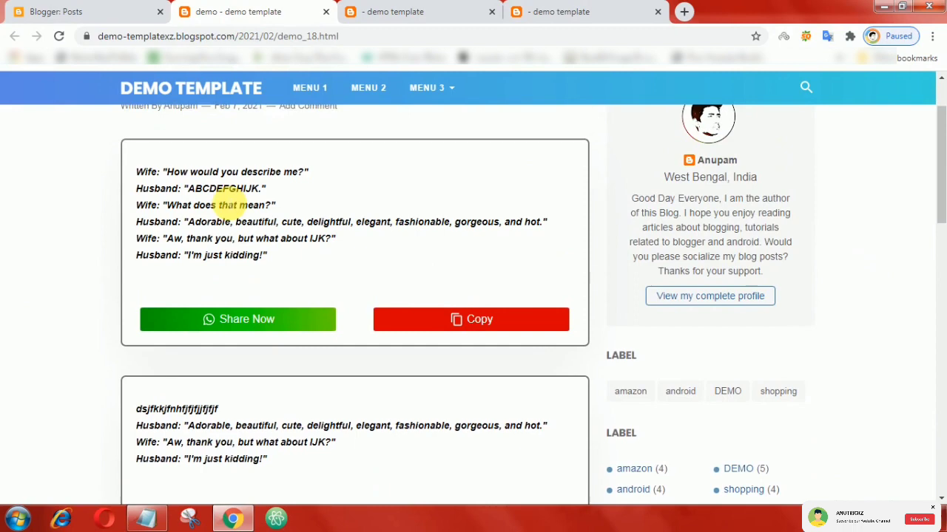
scroll(269, 238, down, 1)
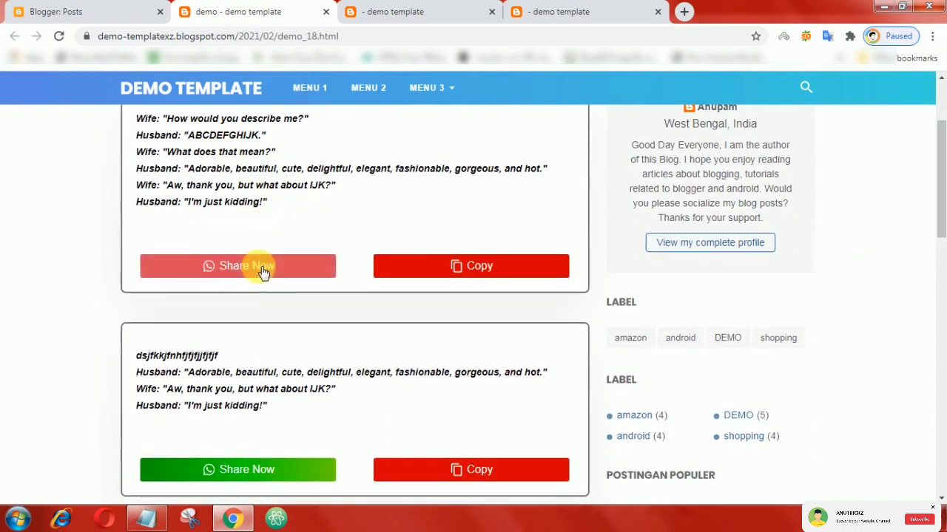
scroll(496, 270, down, 2)
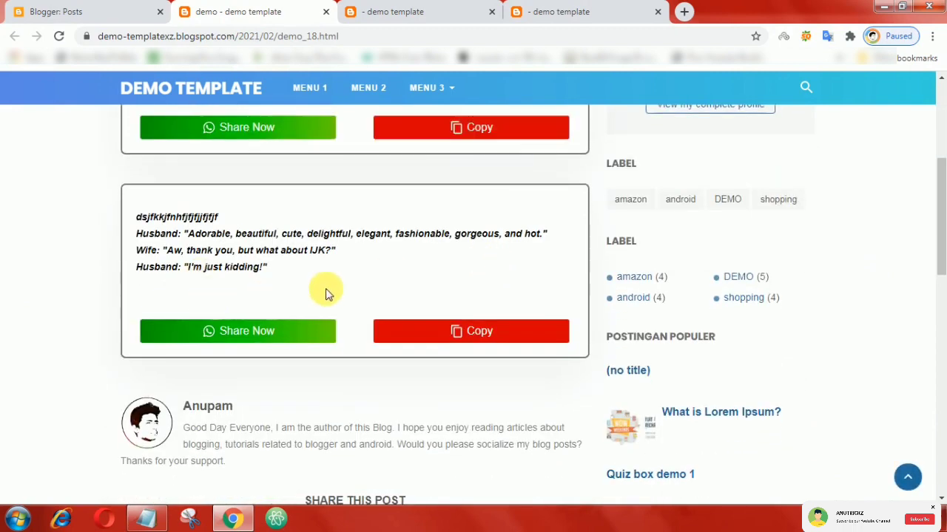
scroll(452, 281, up, 1)
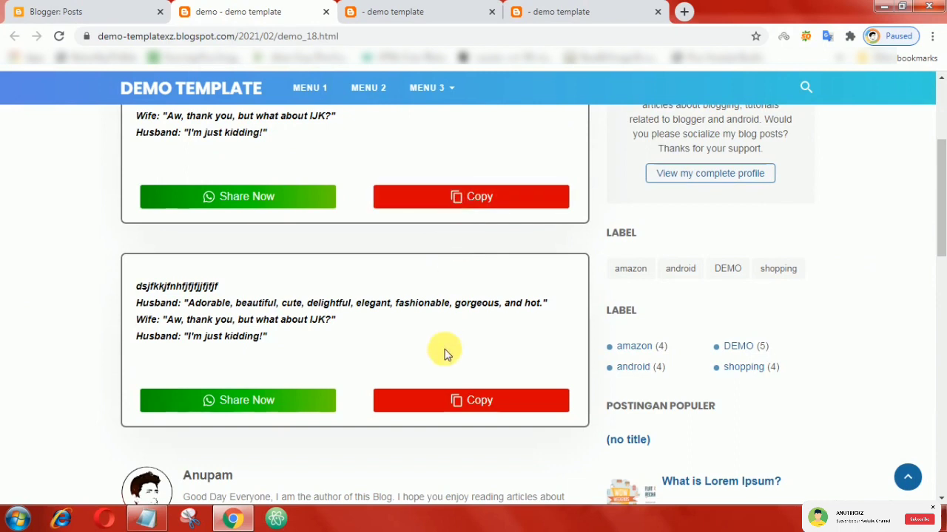
click(452, 401)
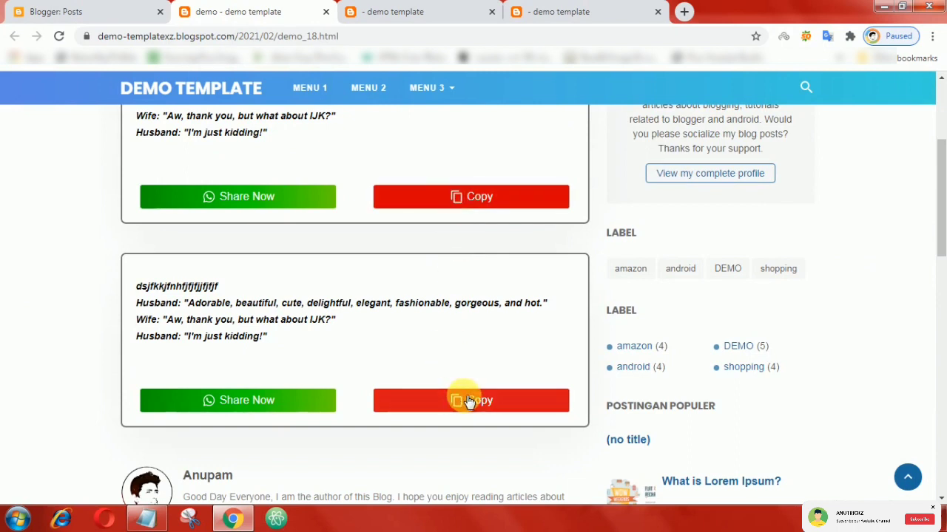
- Paste the copied second joke into the address bar to check the text
click(244, 41)
right_click(240, 37)
click(271, 101)
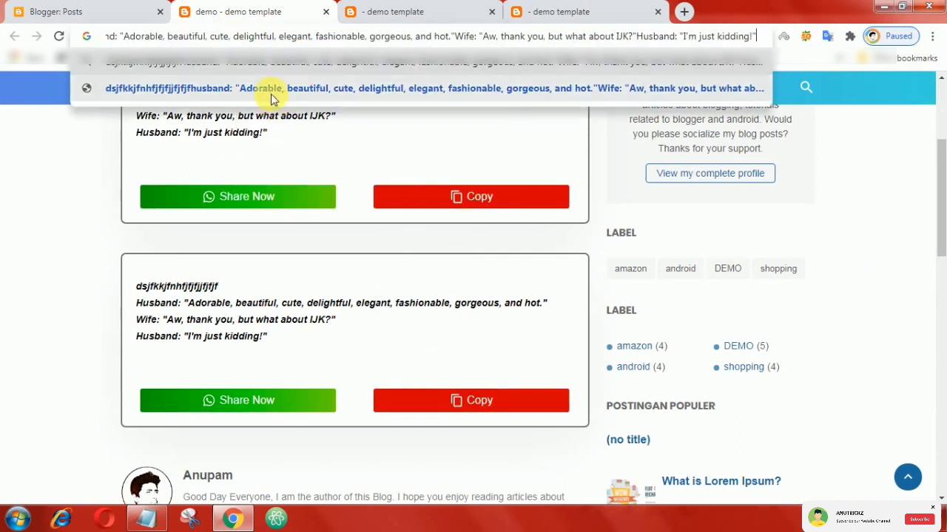
drag(163, 37, 87, 37)
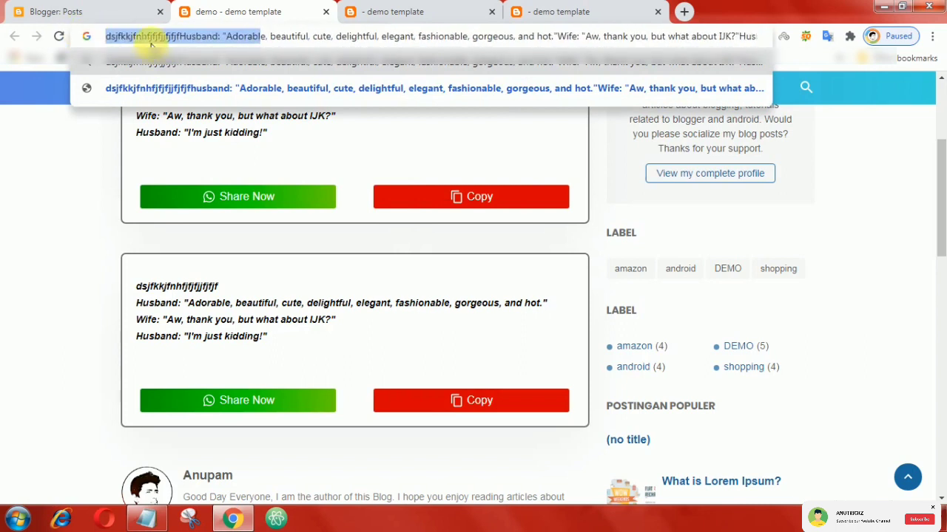
click(218, 37)
- Copy the first joke's text and paste it over the address bar text to verify it
click(307, 255)
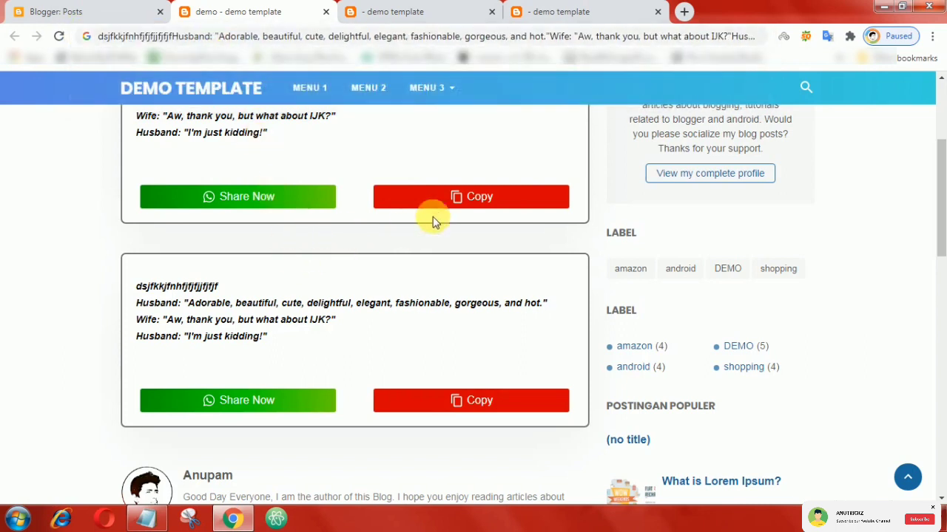
click(126, 33)
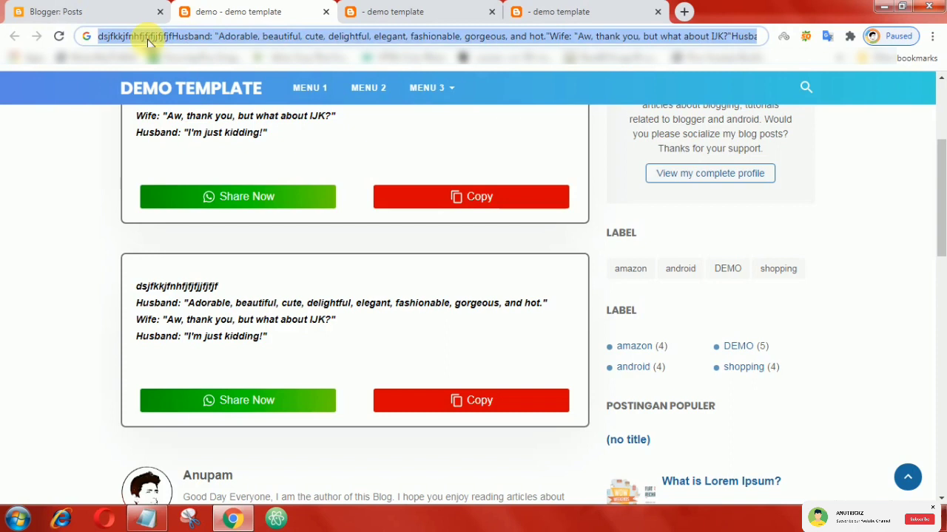
right_click(148, 38)
click(181, 103)
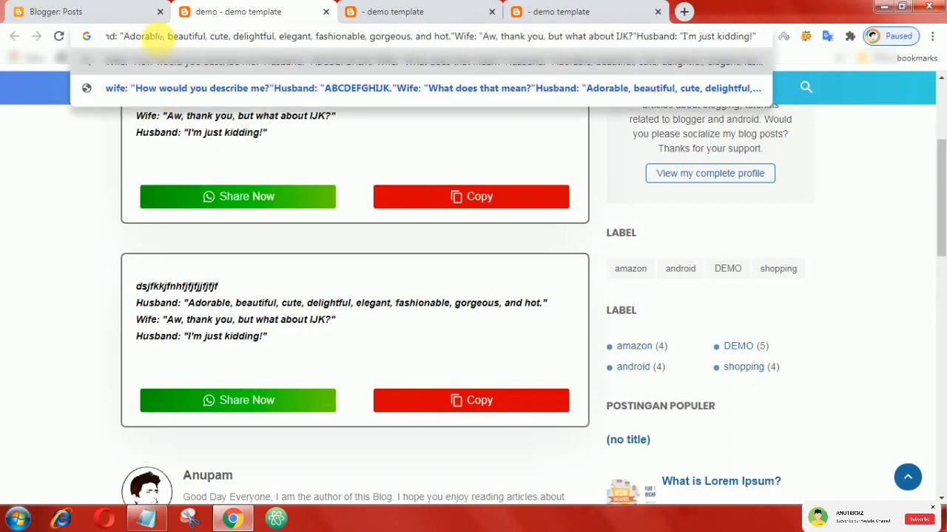
drag(146, 37, 84, 36)
click(346, 147)
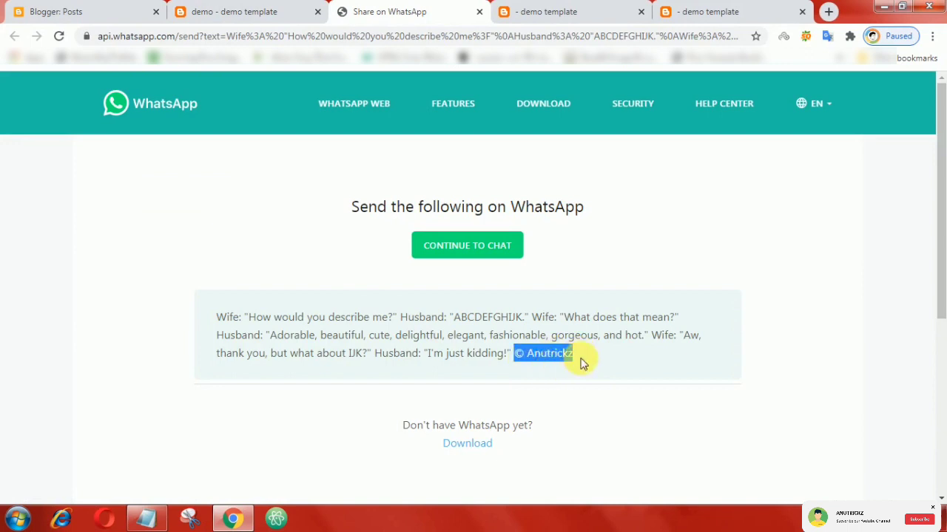
- Inspect the prefilled first-joke message on the WhatsApp share page
drag(227, 316, 515, 360)
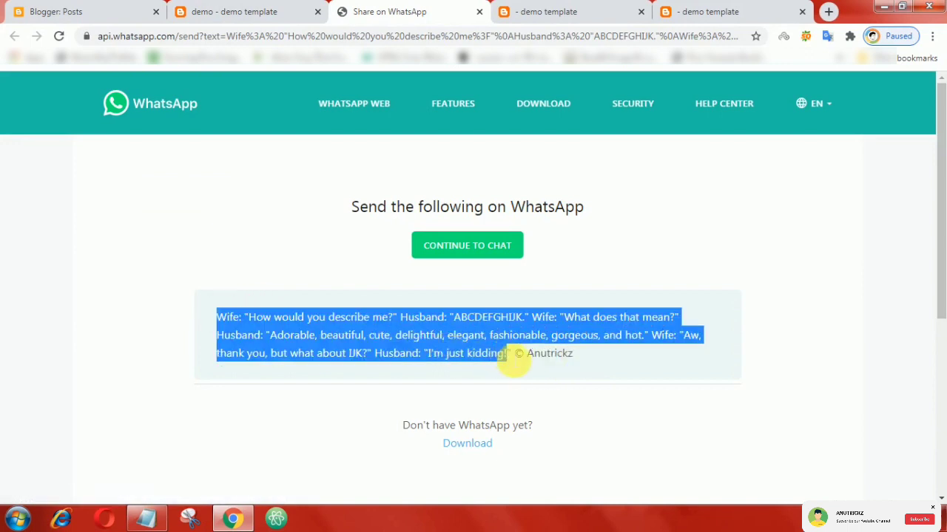
click(486, 292)
scroll(199, 178, down, 1)
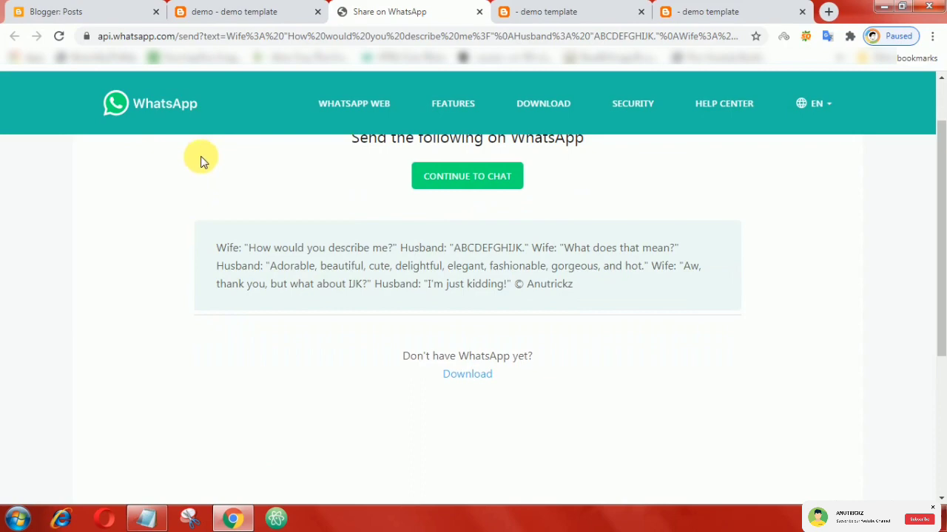
- Return to the top of the live 'demo' post and open the developer tools with Inspect
click(235, 10)
scroll(274, 225, up, 3)
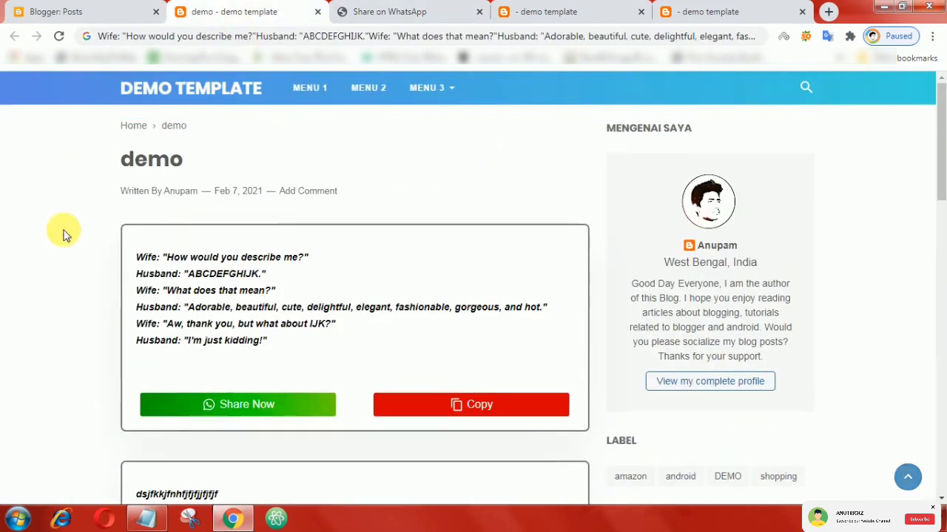
right_click(63, 226)
click(127, 435)
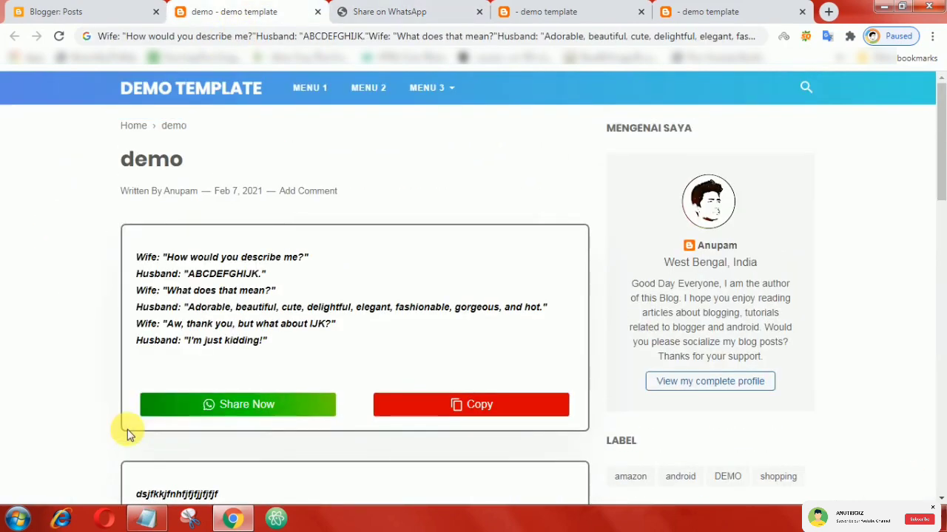